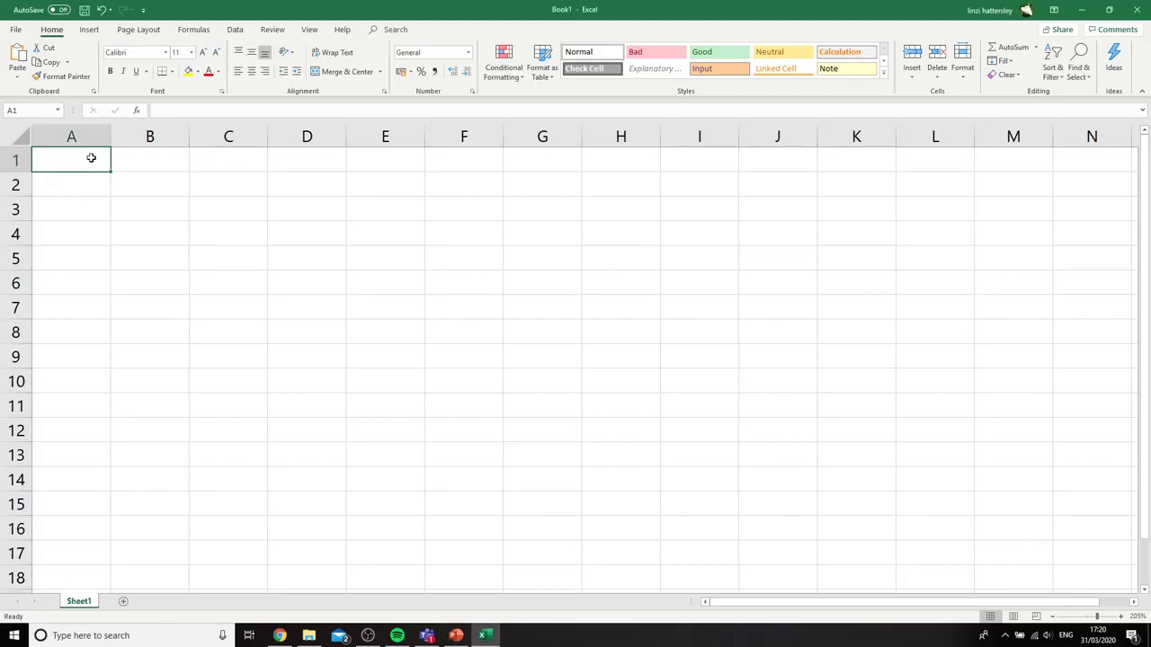
Enter the headers phenotype, O, E and O-E in cells A1 to D1
text(type)
key(Tab)
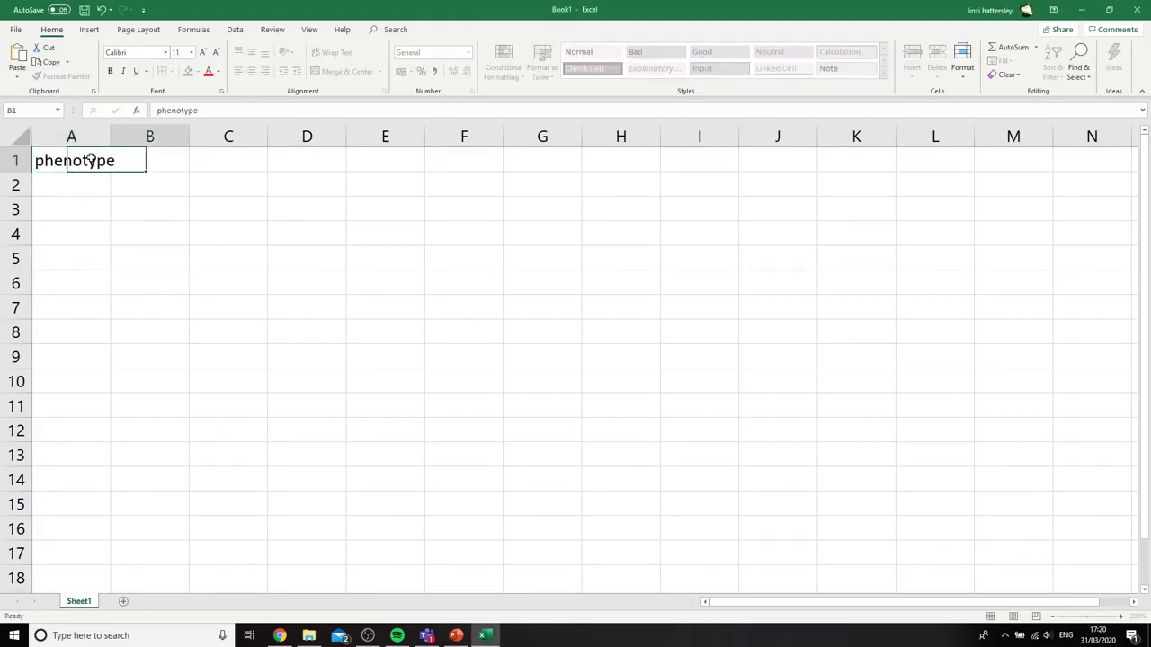
text(O)
key(Tab)
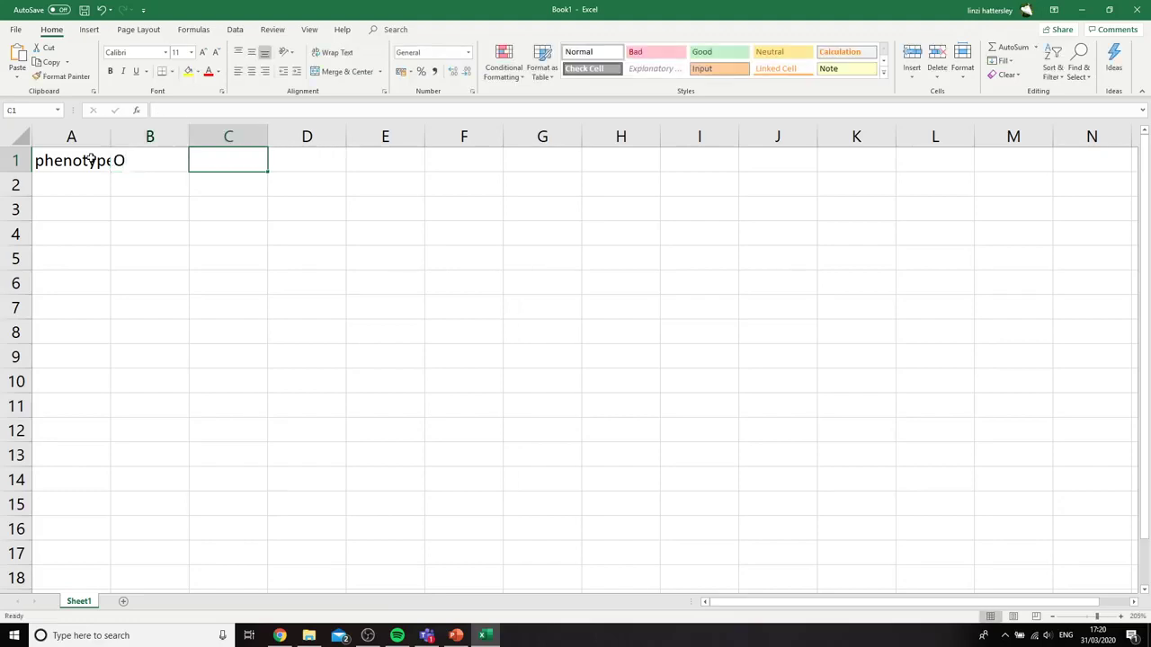
text(E)
key(Tab)
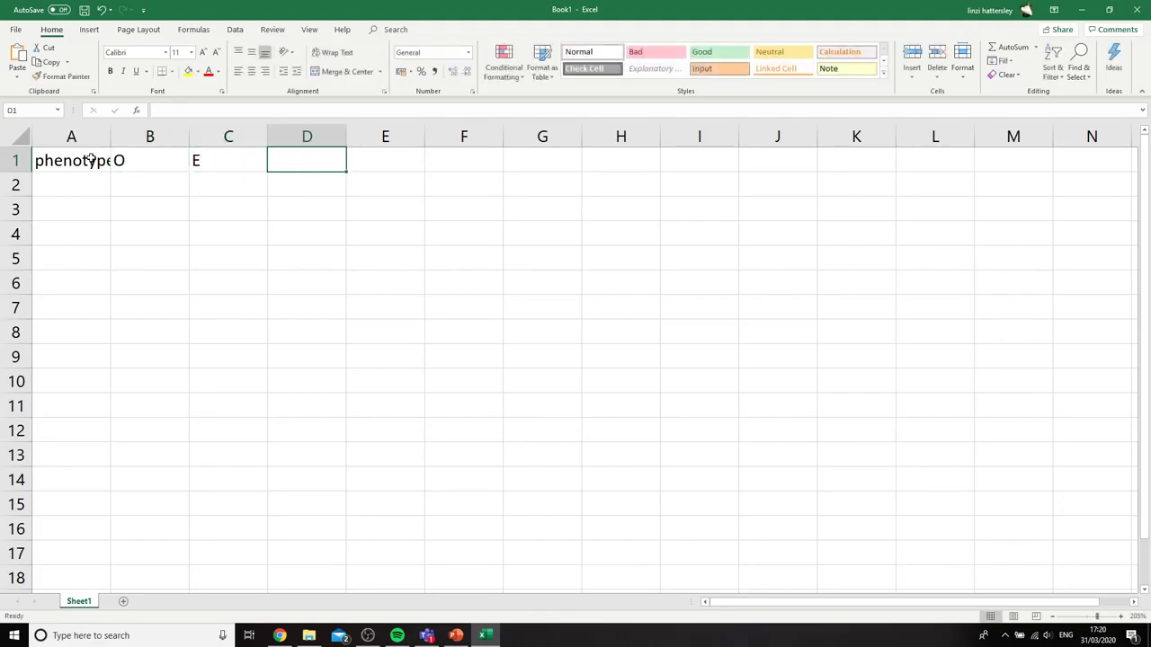
text(O-)
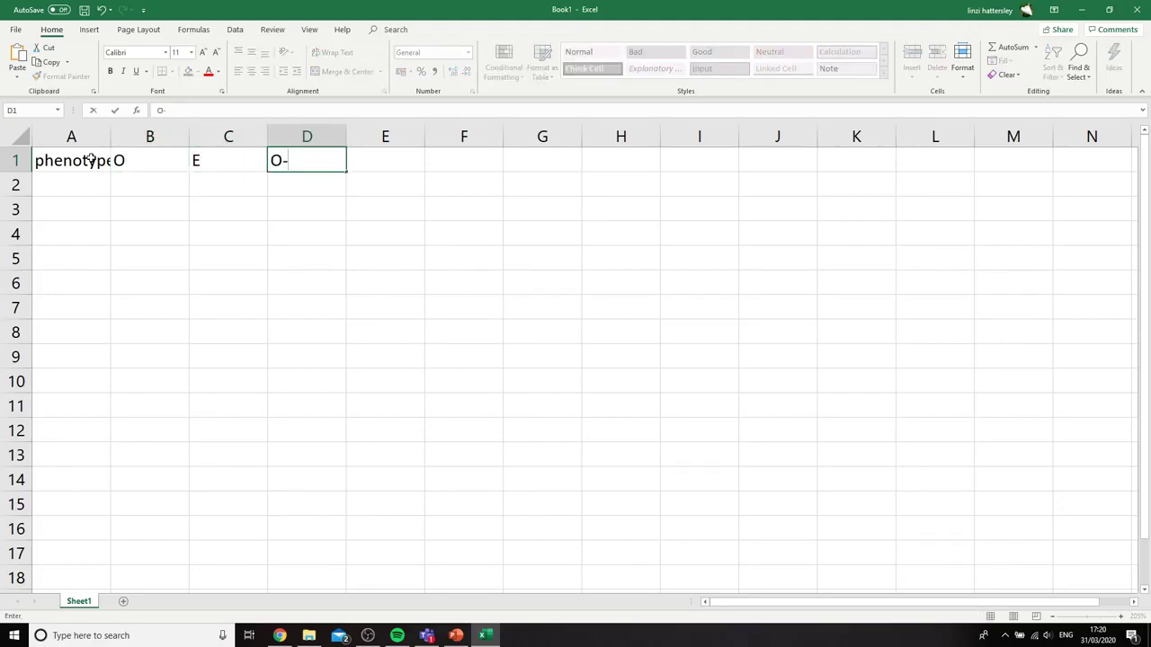
text(E)
key(Tab)
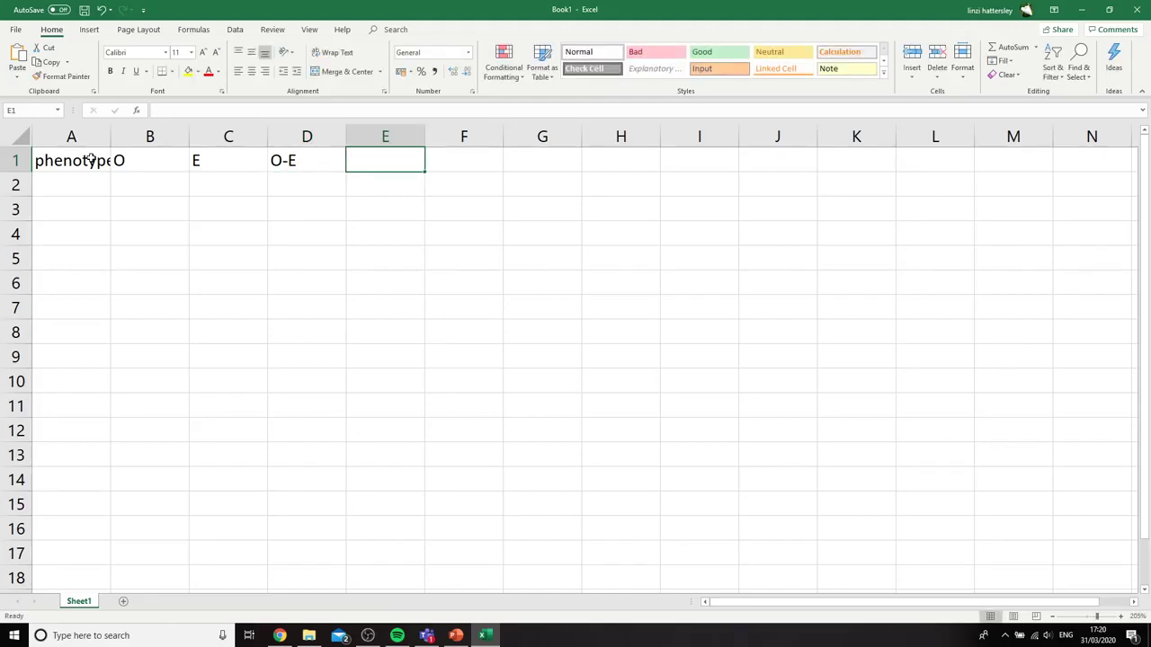
Add the headers (O-E)^2 in E1 and (O-E)^2/E in F1
text((O-)
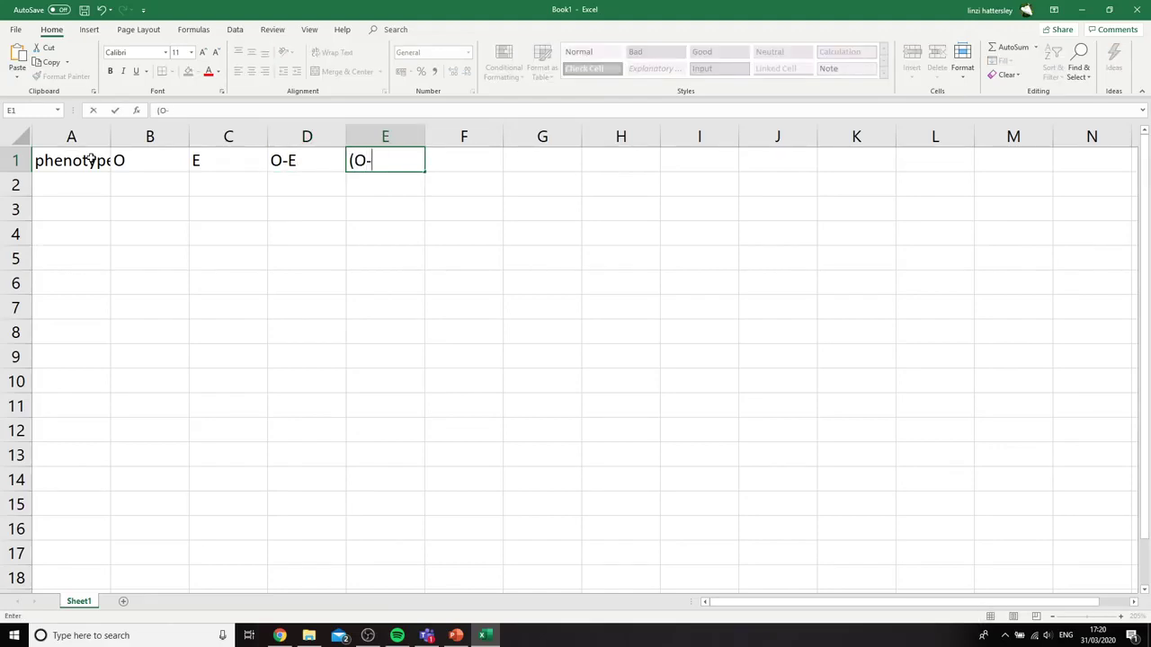
text(E)^2)
key(Tab)
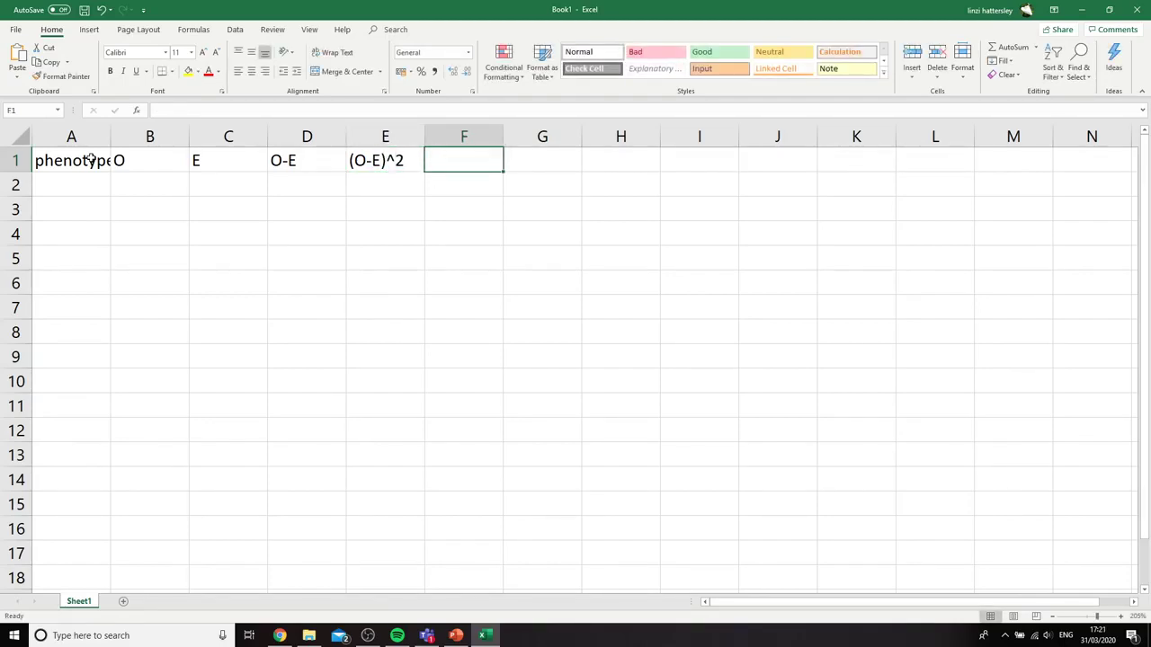
text((OE)
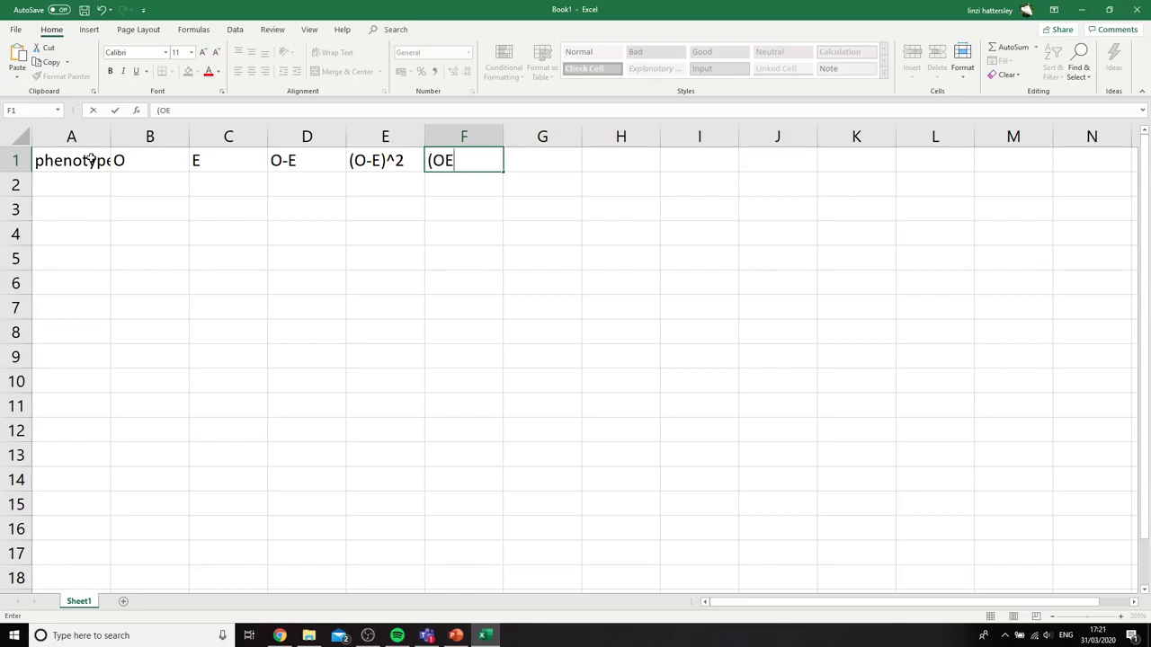
key(BackSpace)
text(-E)^2/E)
List the phenotype labels A, B, C and D in cells A2 to A5
click(76, 175)
text(A)
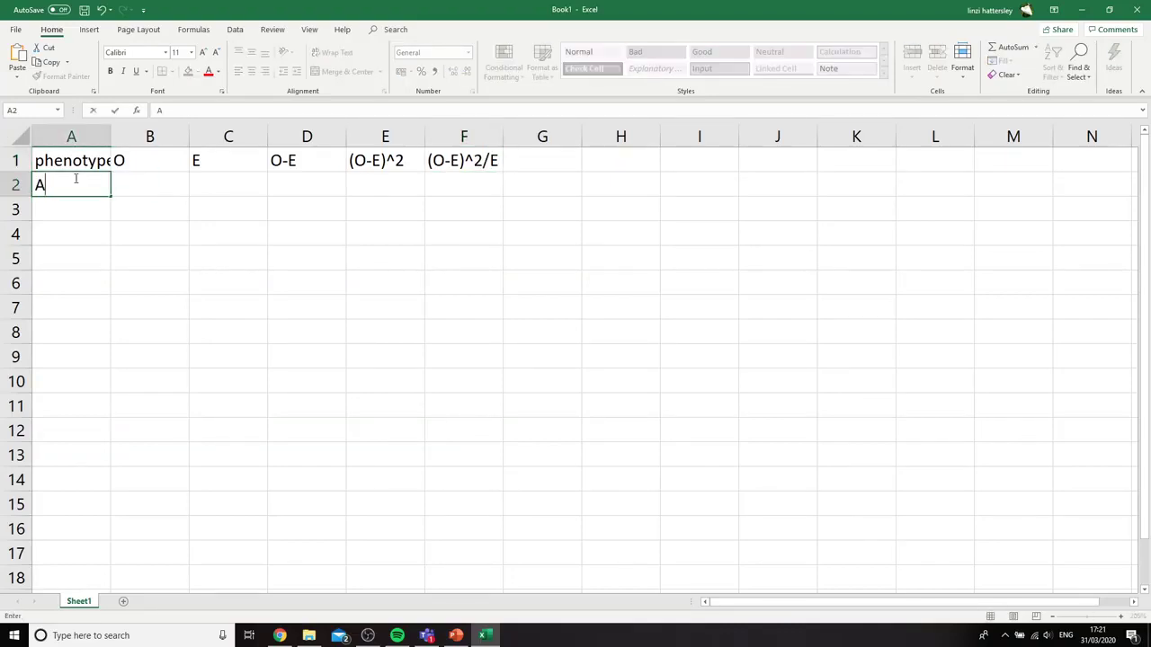
key(Return)
text(B)
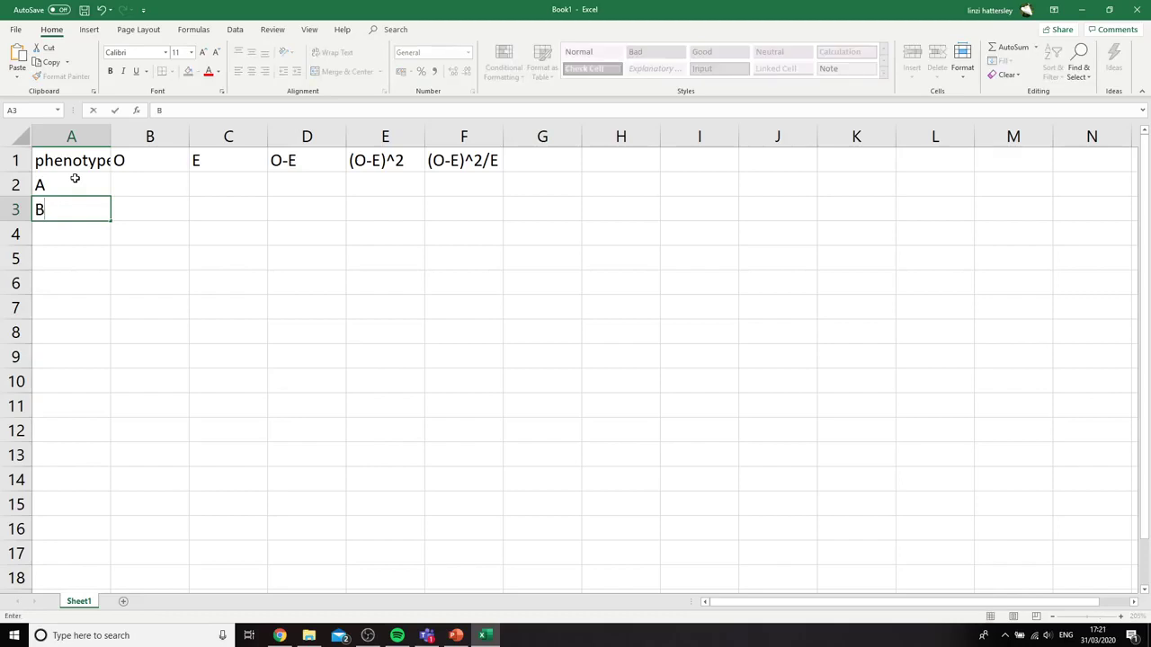
key(Return)
text(C)
key(Return)
text(D)
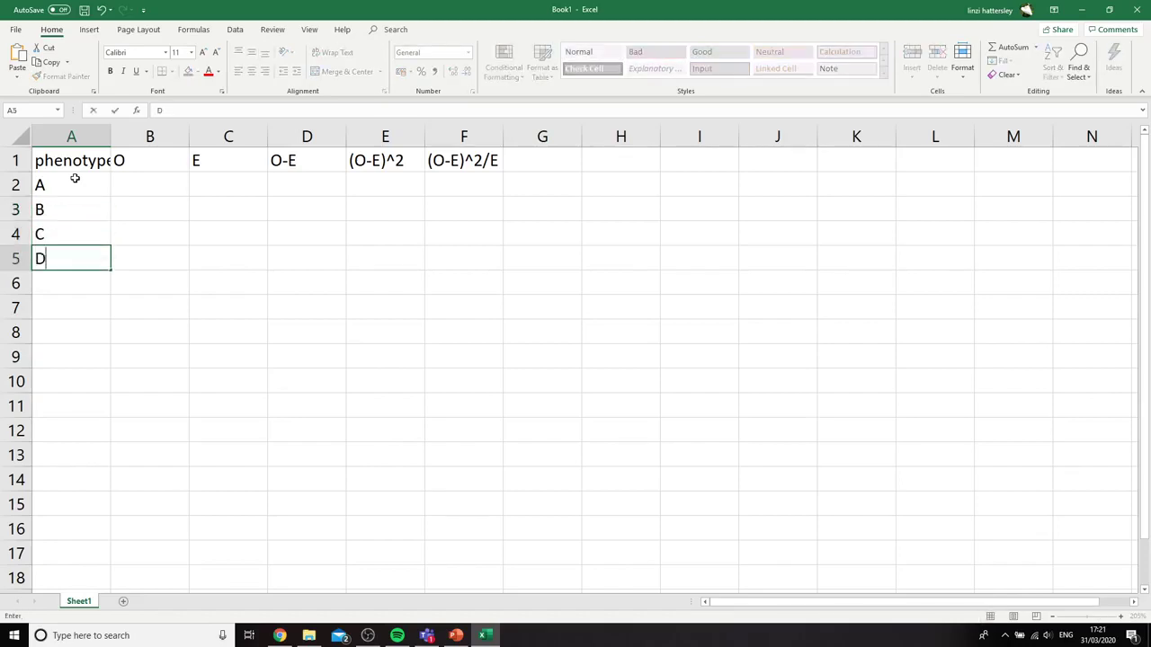
key(Tab)
Enter the observed counts 271, 73, 63 and 26 in cells B2 to B5
key(Up)
key(Up)
key(Up)
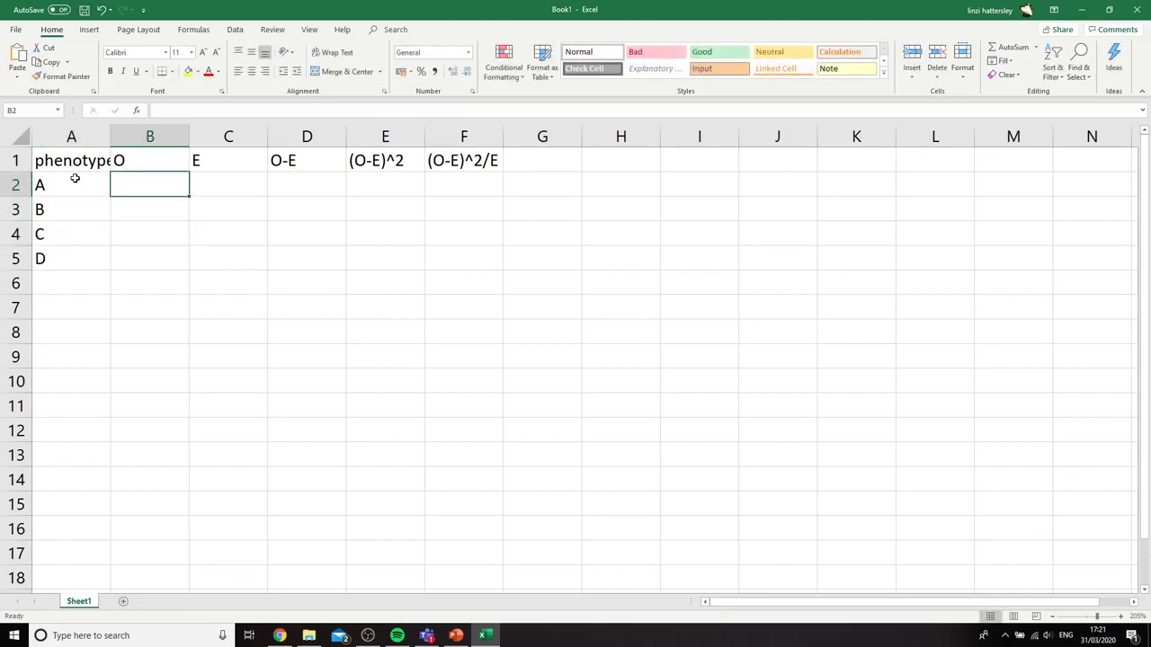
text(271)
key(Return)
text(73)
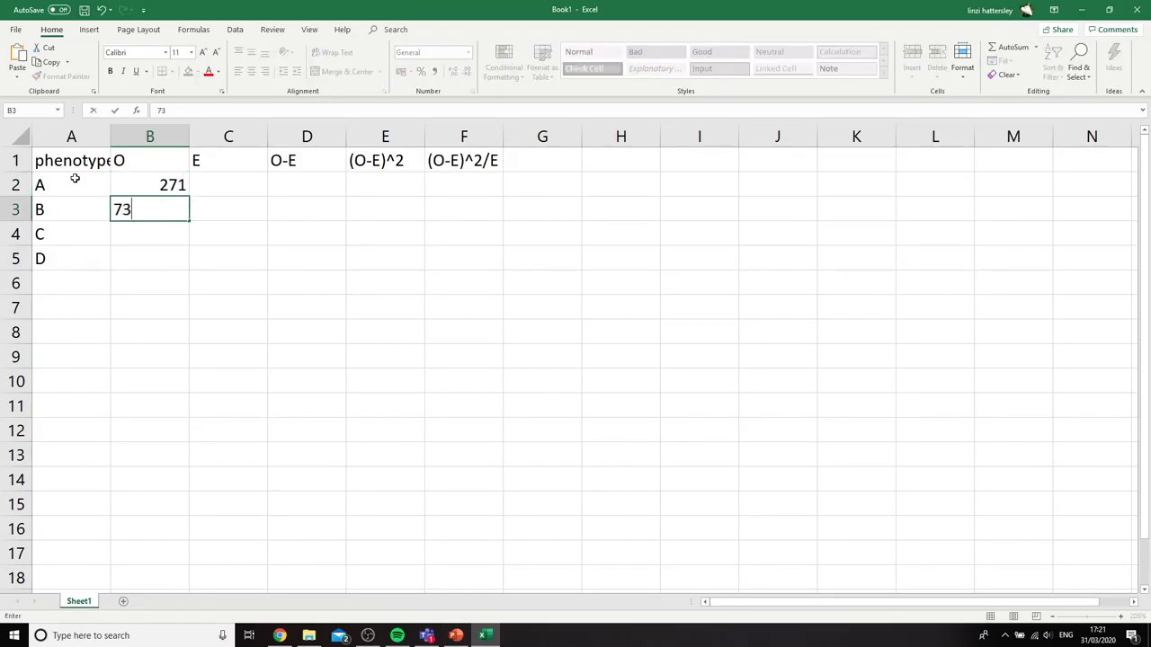
key(Return)
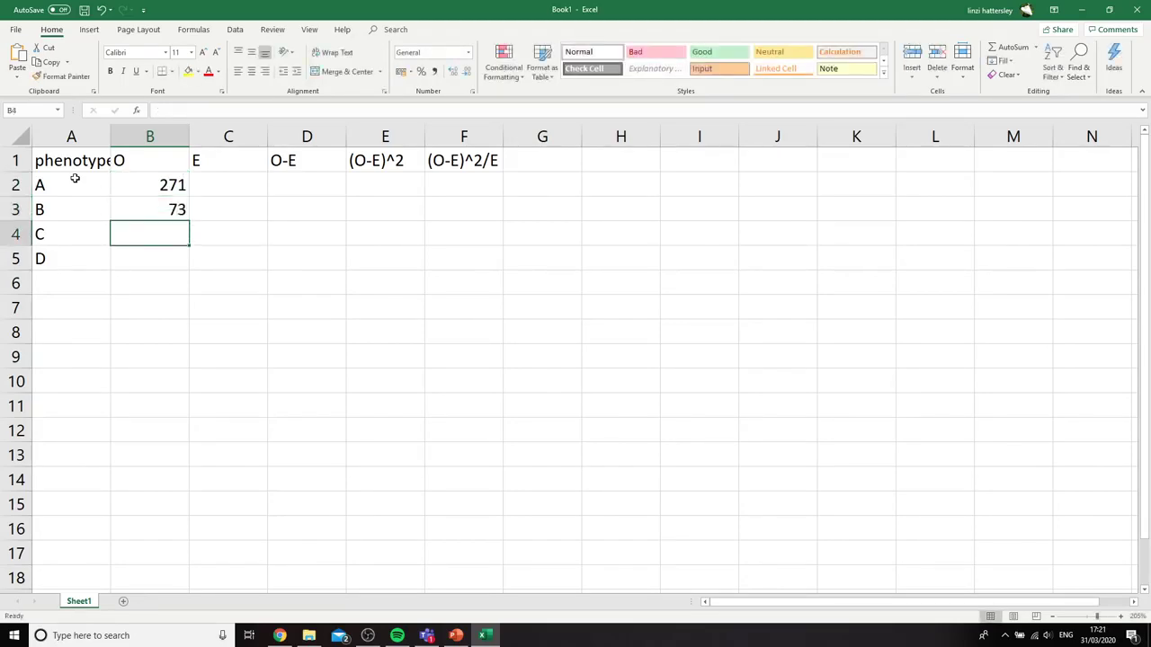
text(63)
key(Return)
text(26)
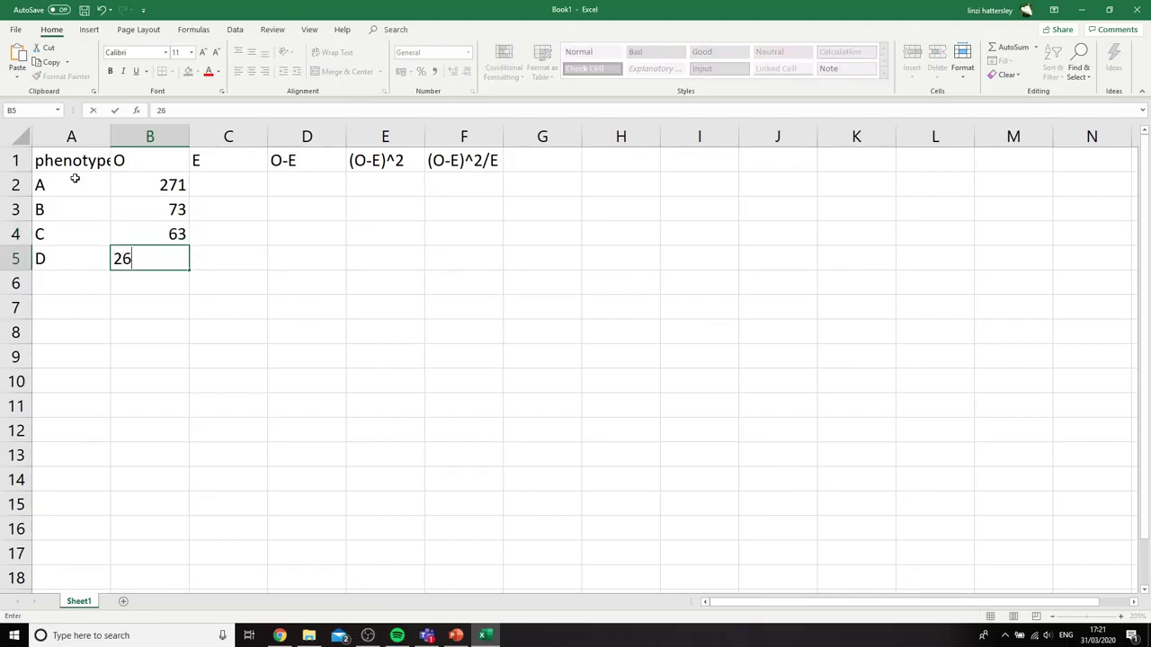
Insert the Greek capital sigma symbol Σ in A6 as the label of the totals row
click(75, 285)
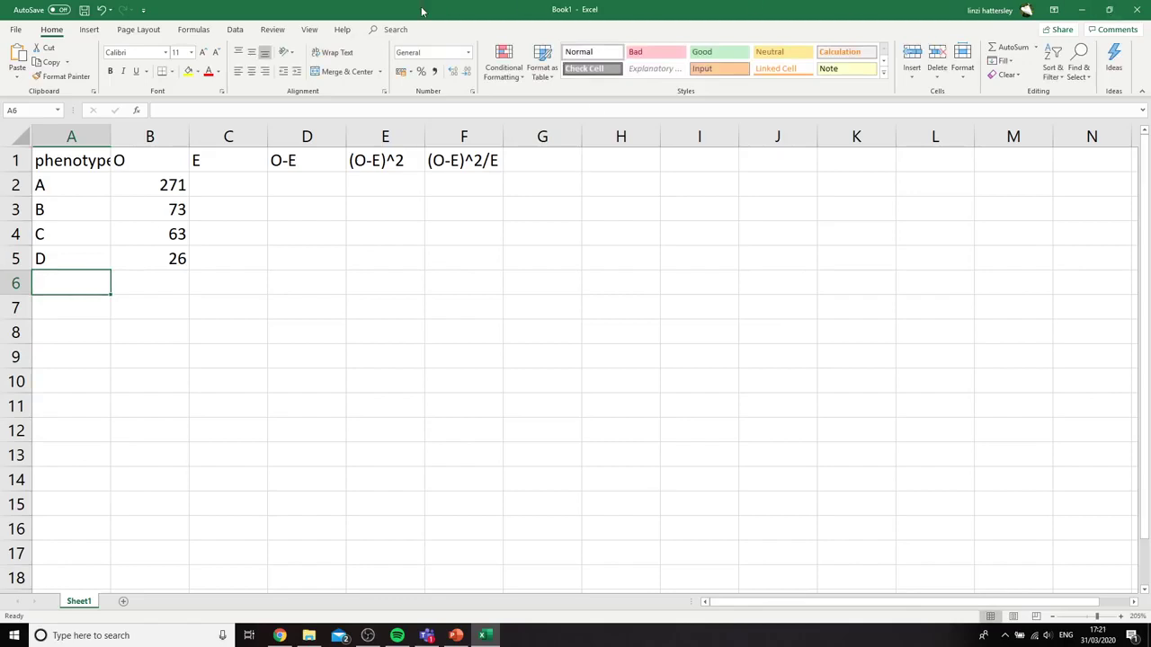
click(89, 28)
click(1101, 59)
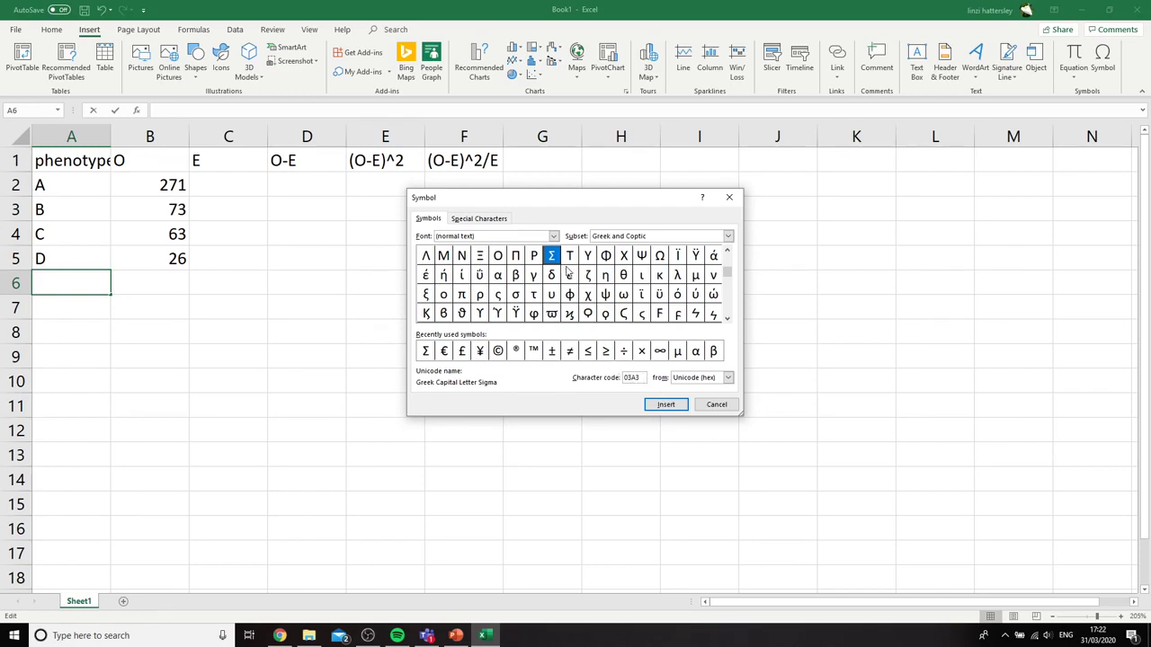
click(654, 410)
click(708, 404)
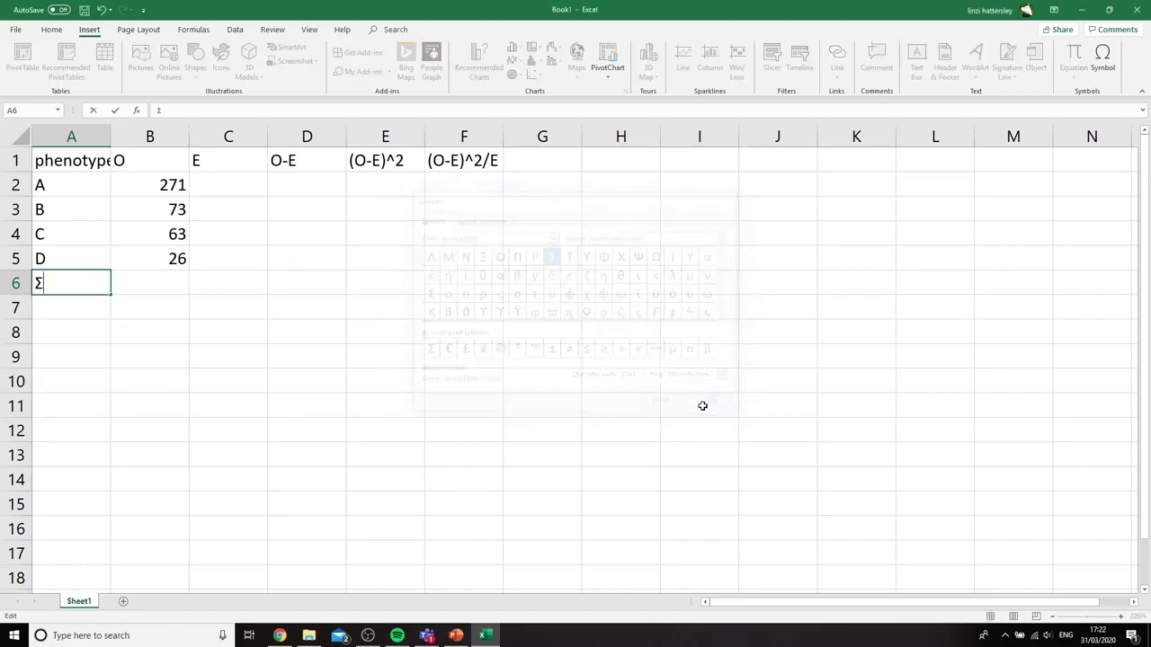
click(288, 372)
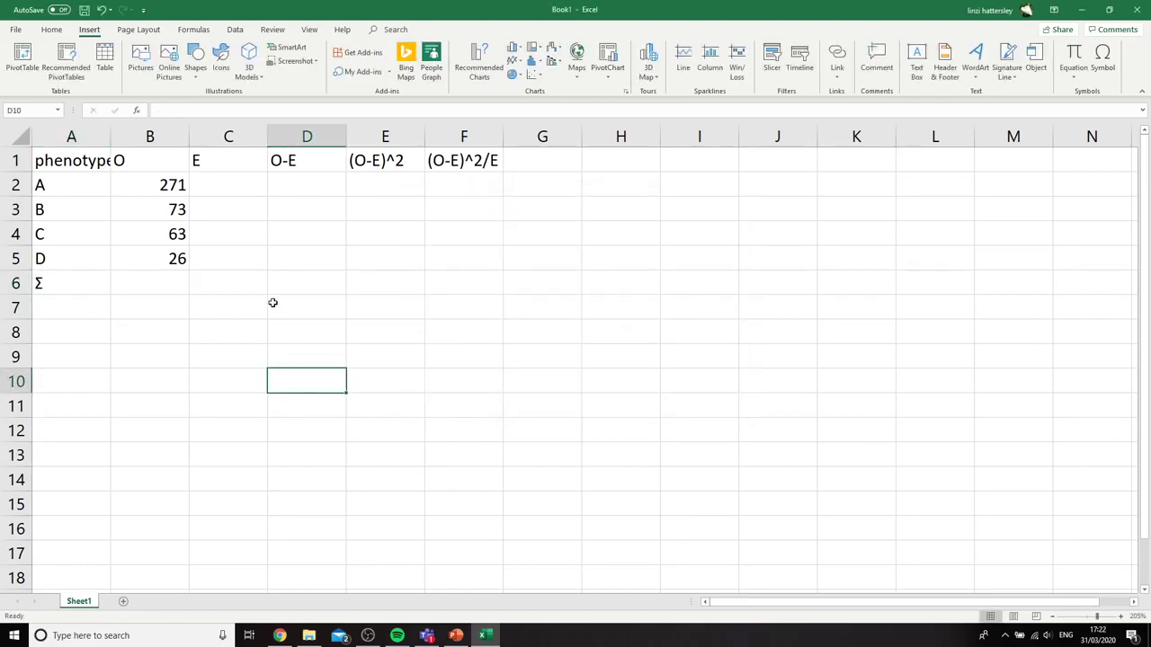
Total the observed counts in B6 with =SUM(B2:B5) and widen column A to fit its header
click(185, 286)
text(=SUM)
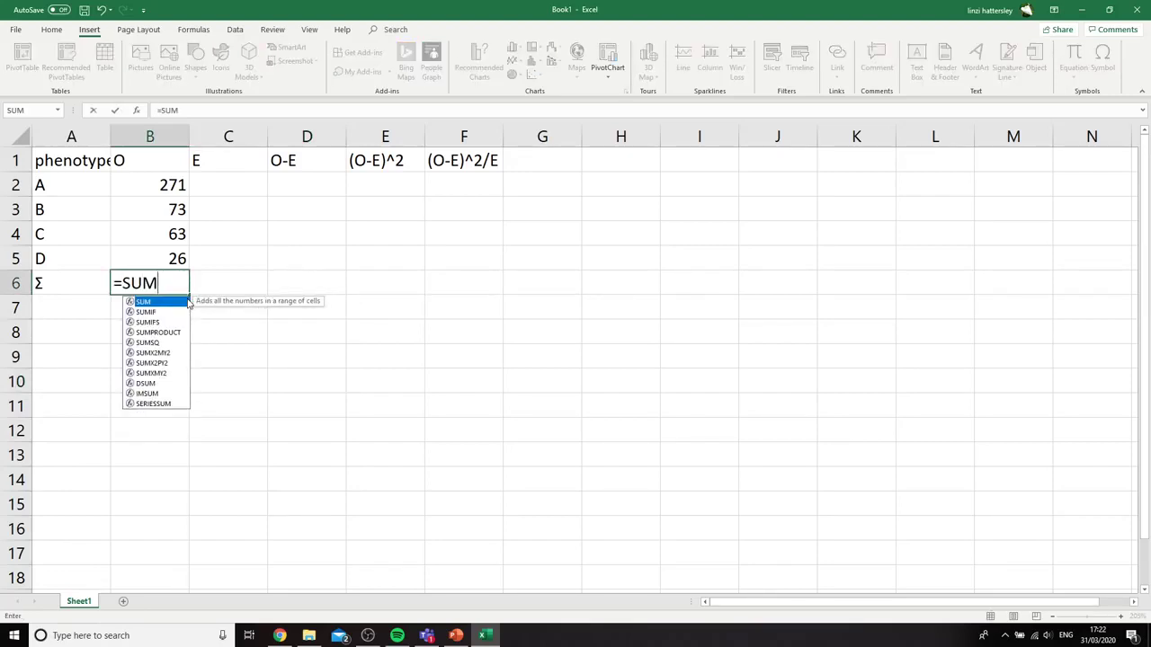
text(()
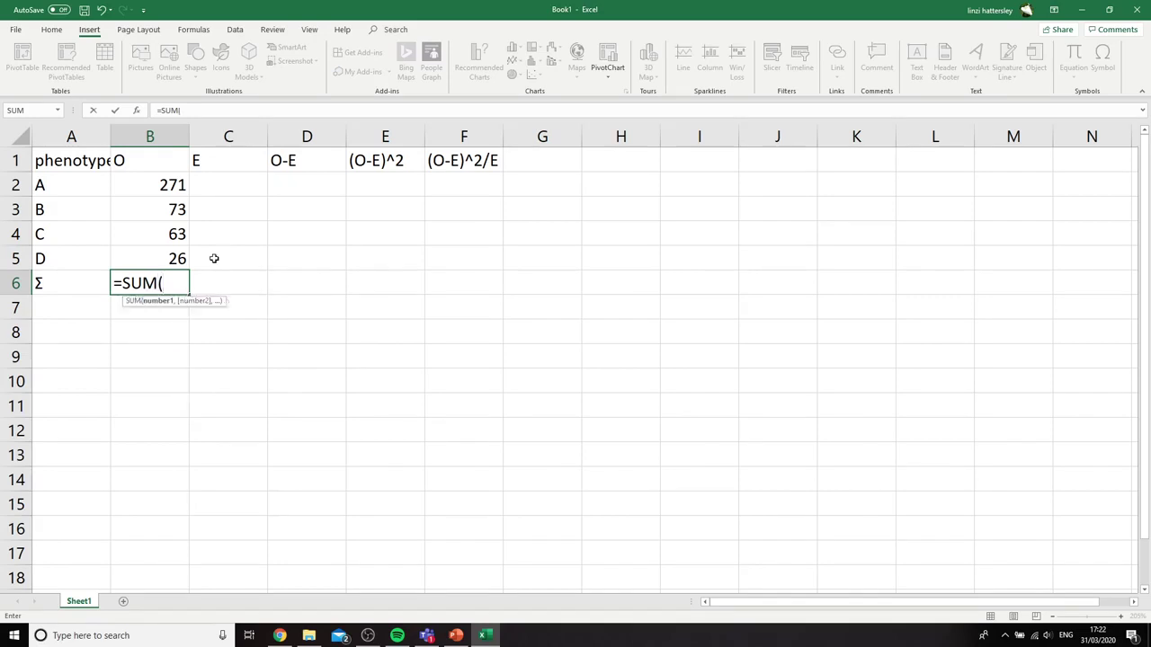
drag(154, 184, 177, 260)
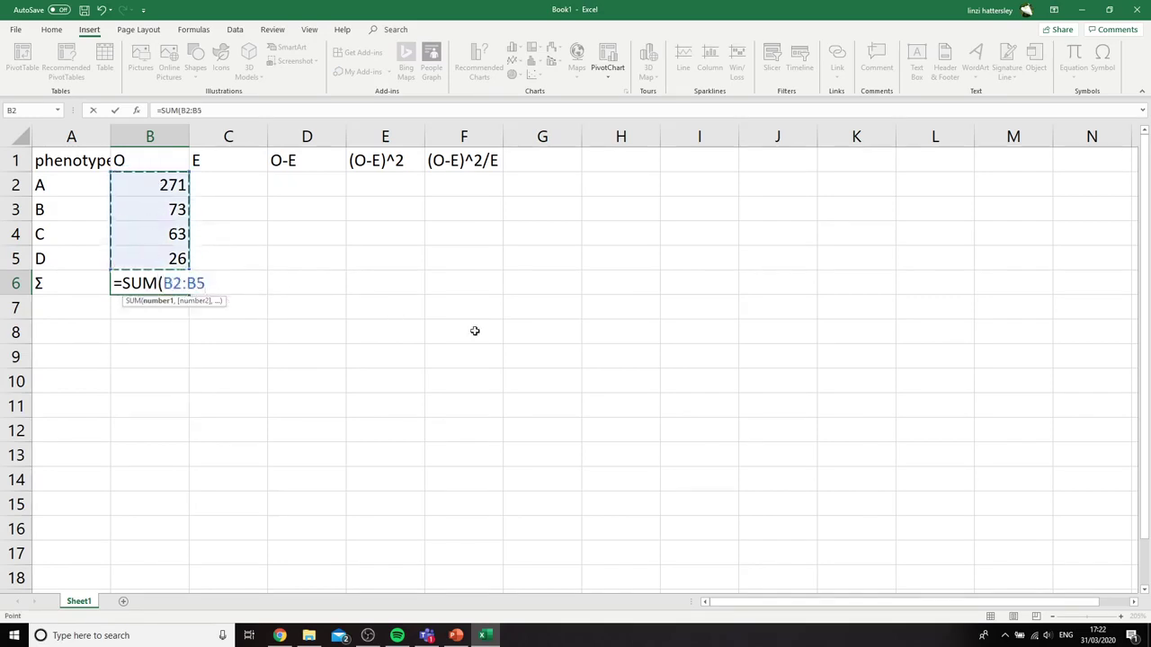
text())
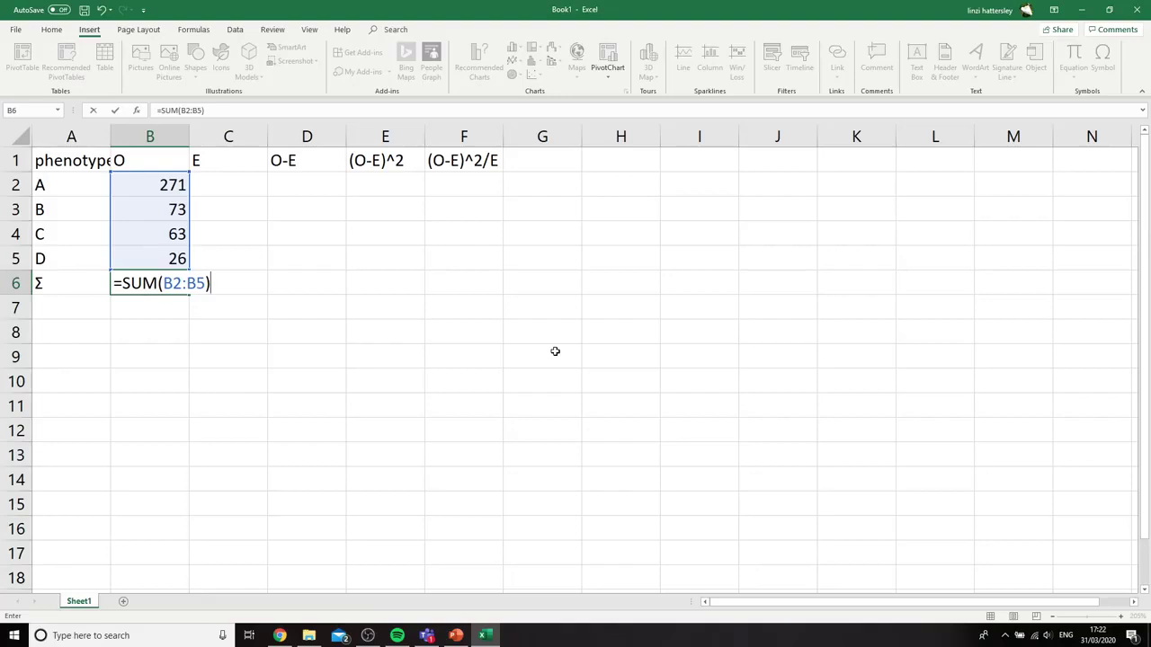
key(Return)
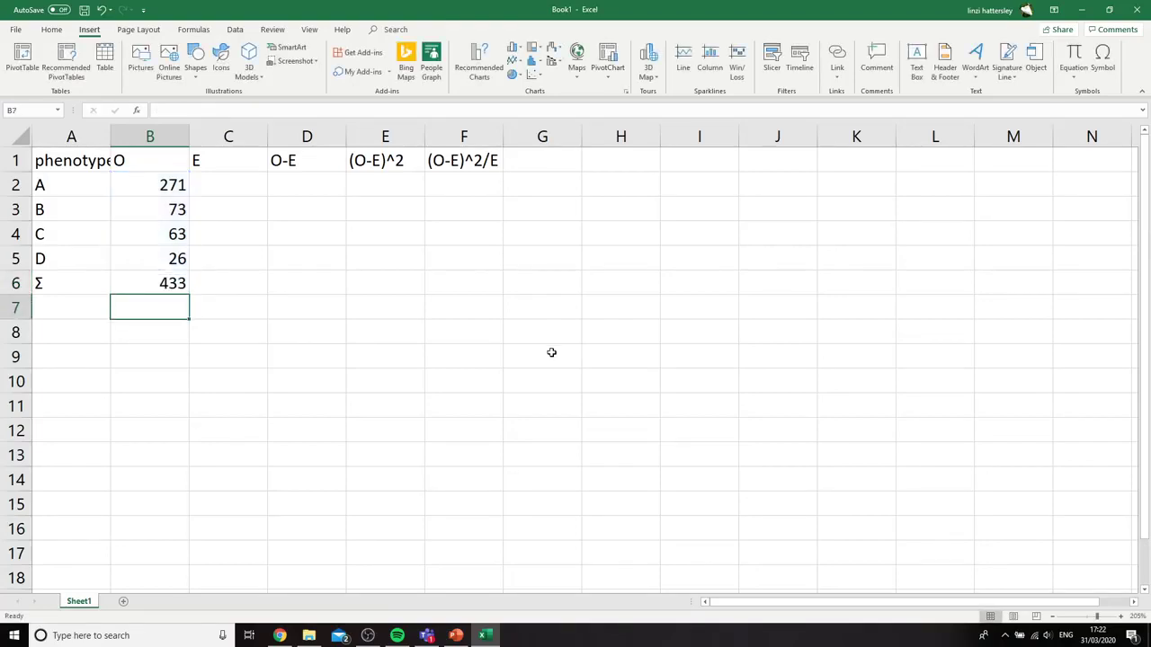
double_click(110, 136)
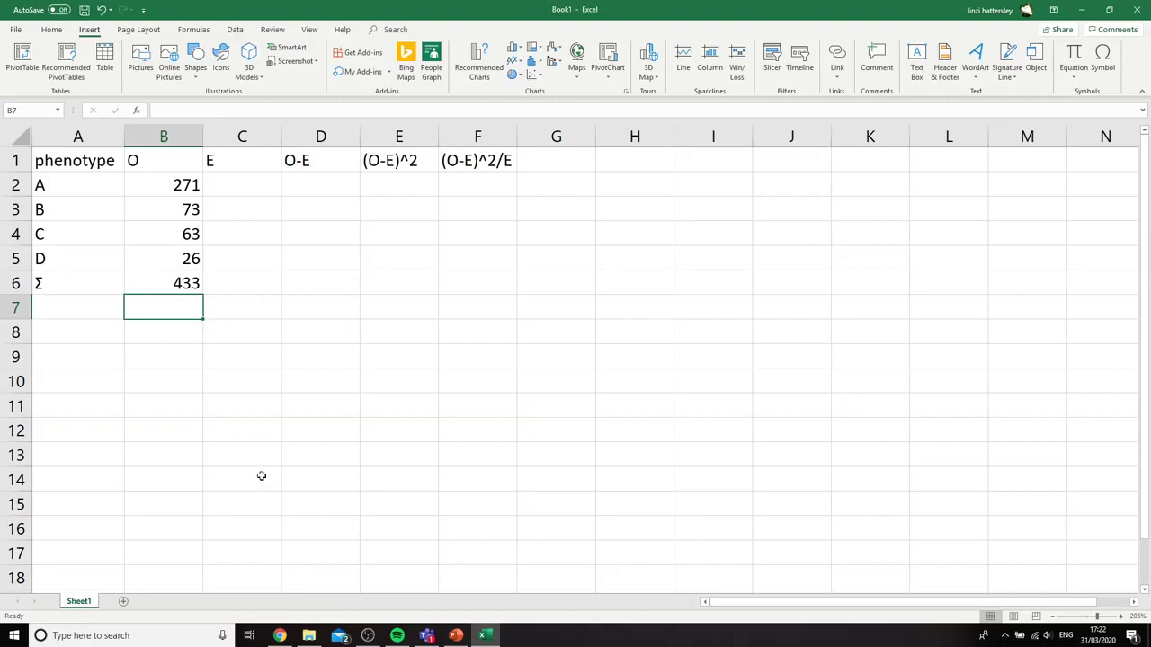
Label A9 as Ratio and enter the expected ratio 9, 3, 3, 1 in cells B9 to E9
click(56, 352)
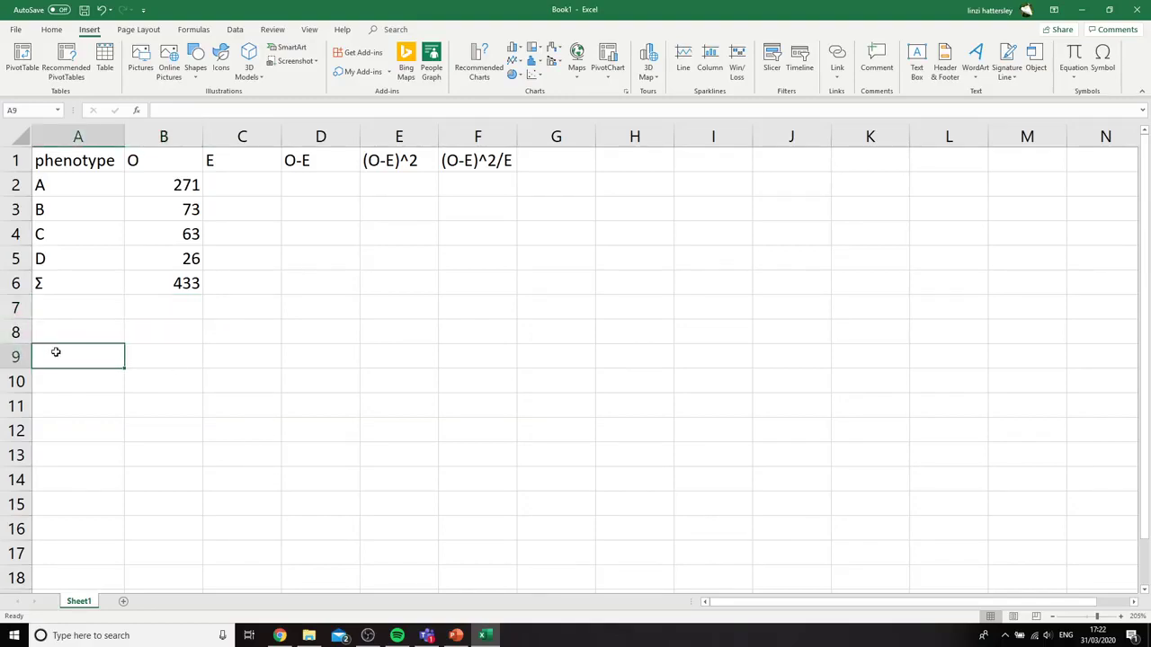
text(Ratio)
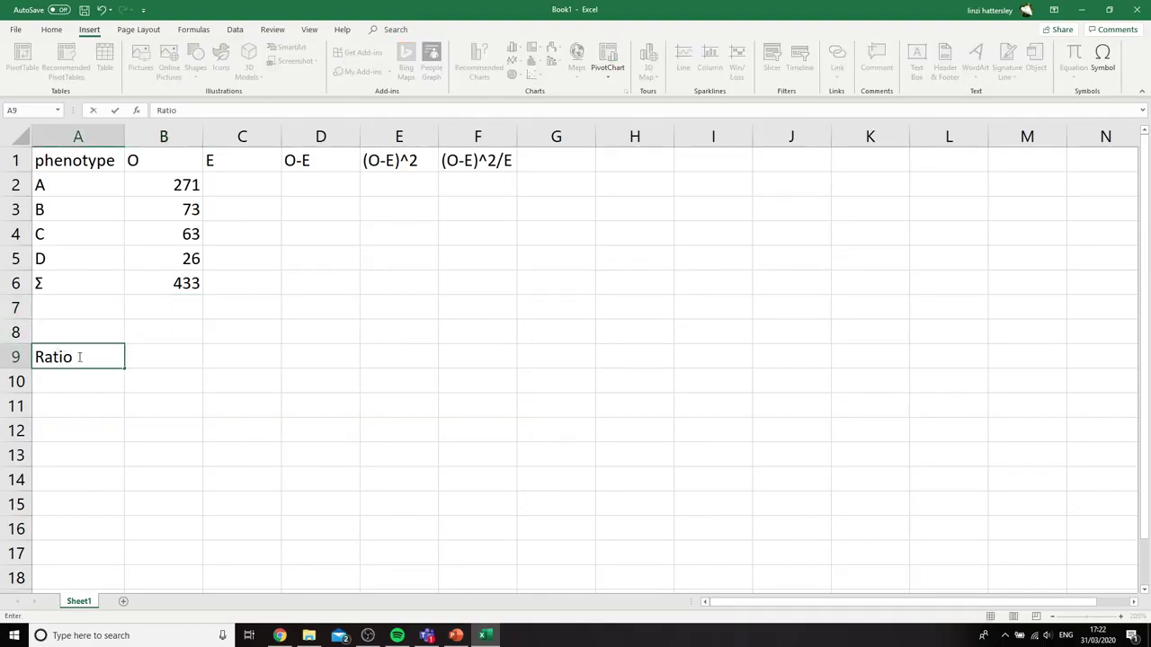
click(163, 353)
text(9)
key(Tab)
text(3)
key(Tab)
text(3)
key(Tab)
text(1)
key(Tab)
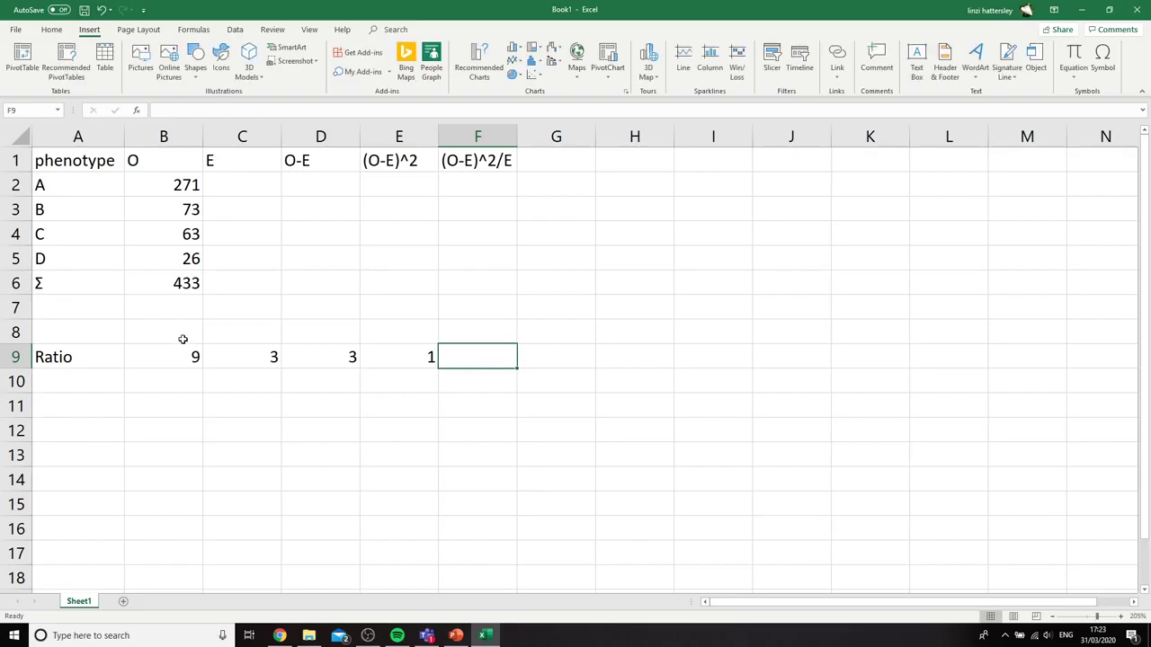
Add up the ratio parts in A10 with =SUM(B9:E9)
click(99, 384)
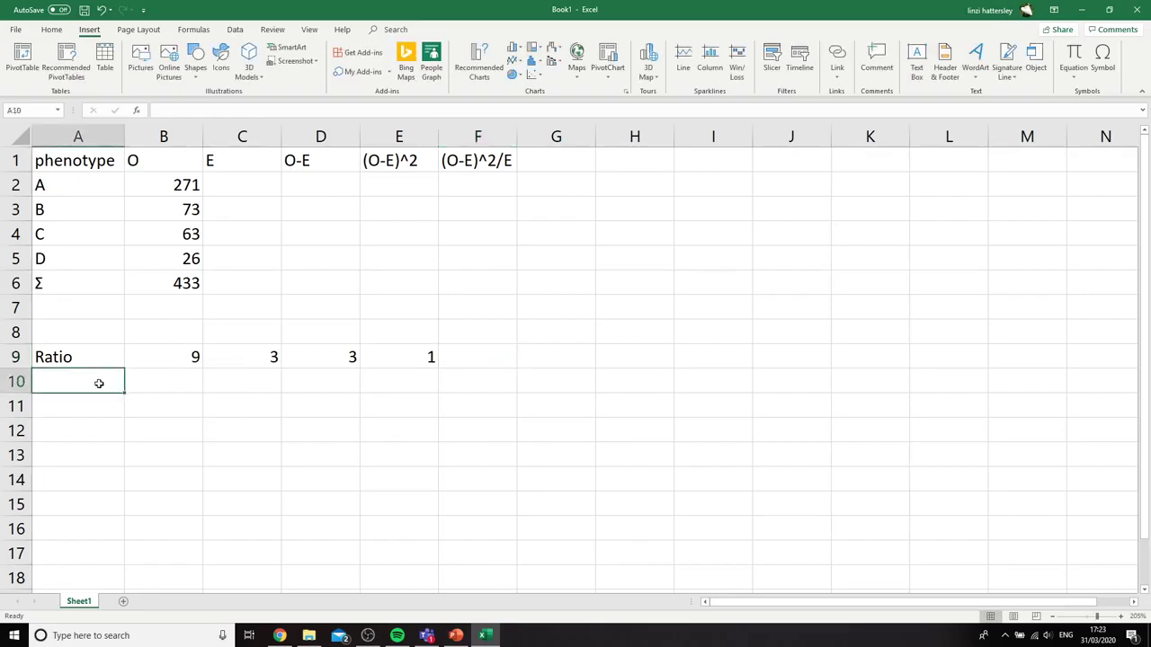
text(=)
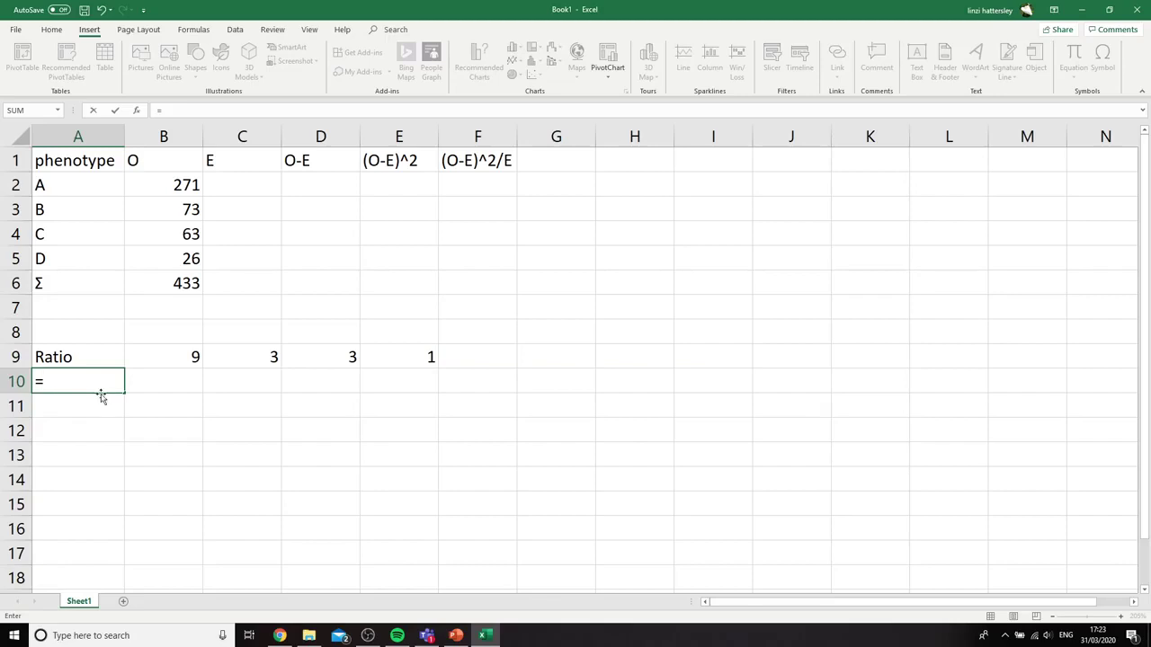
text(SUM()
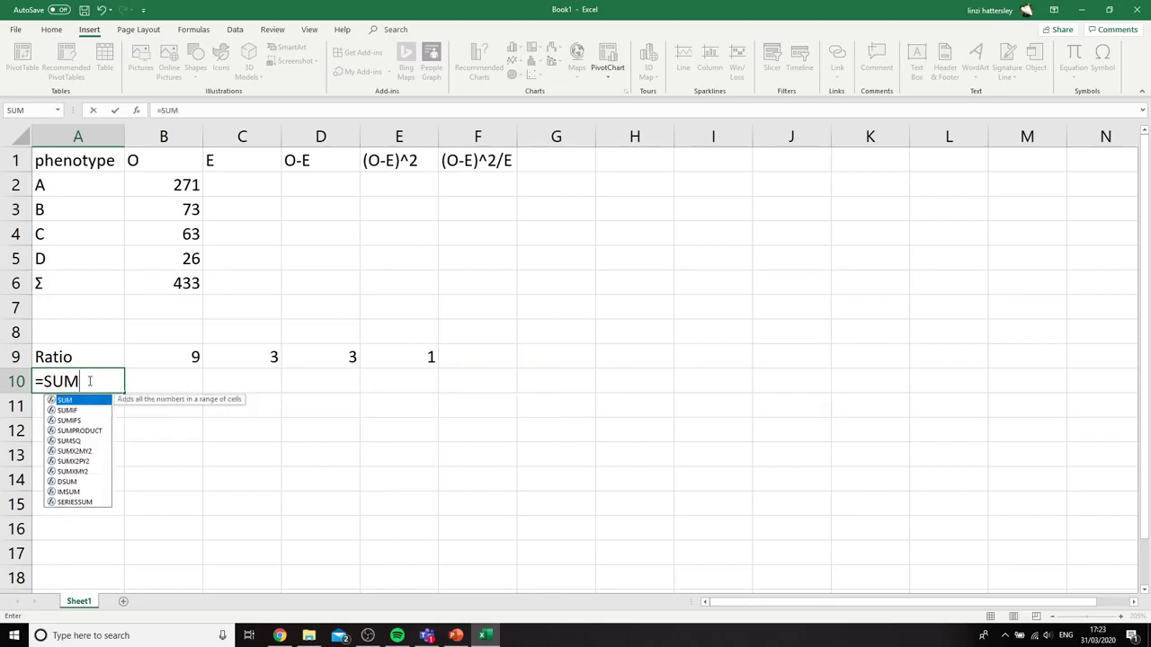
click(159, 355)
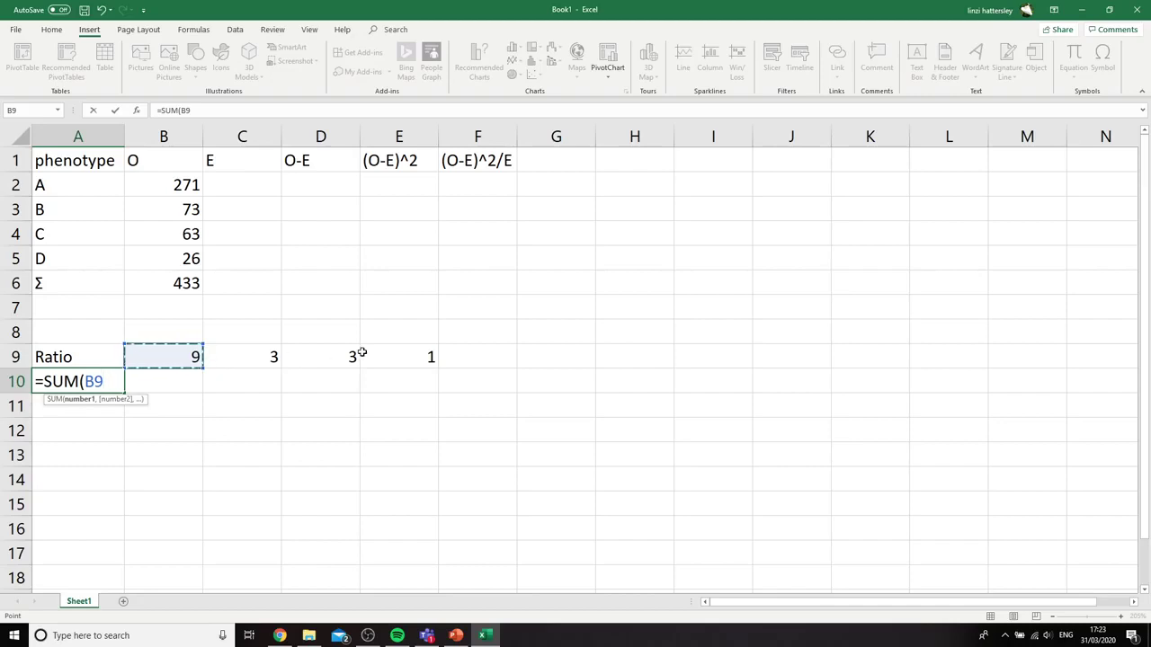
drag(171, 358, 411, 357)
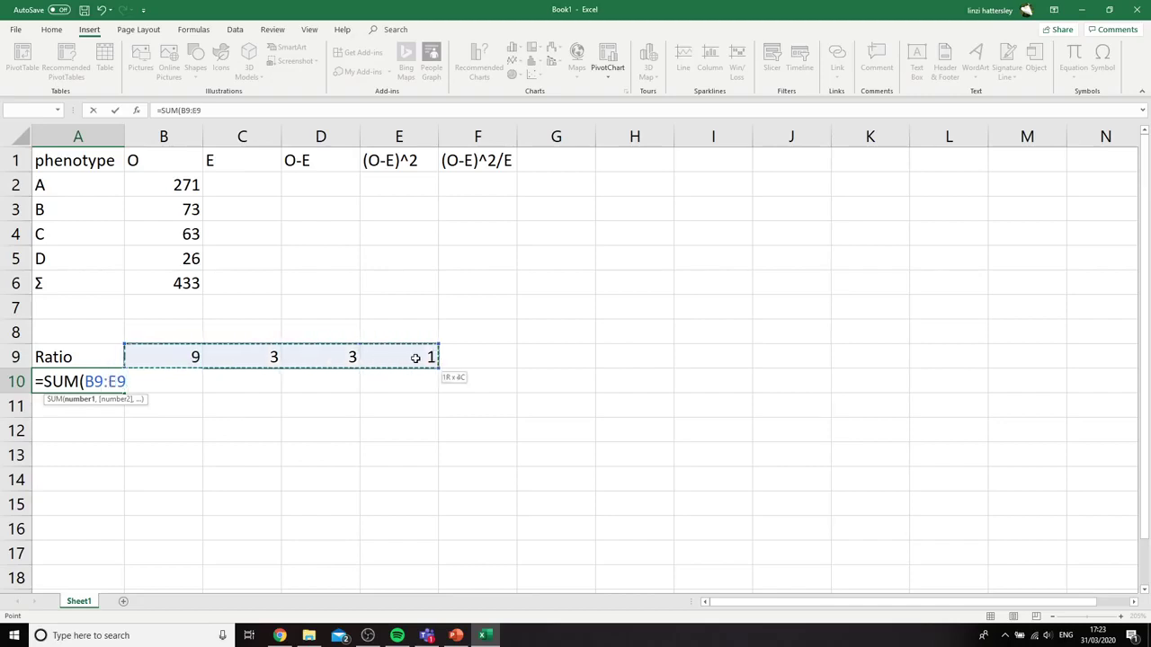
text())
key(Return)
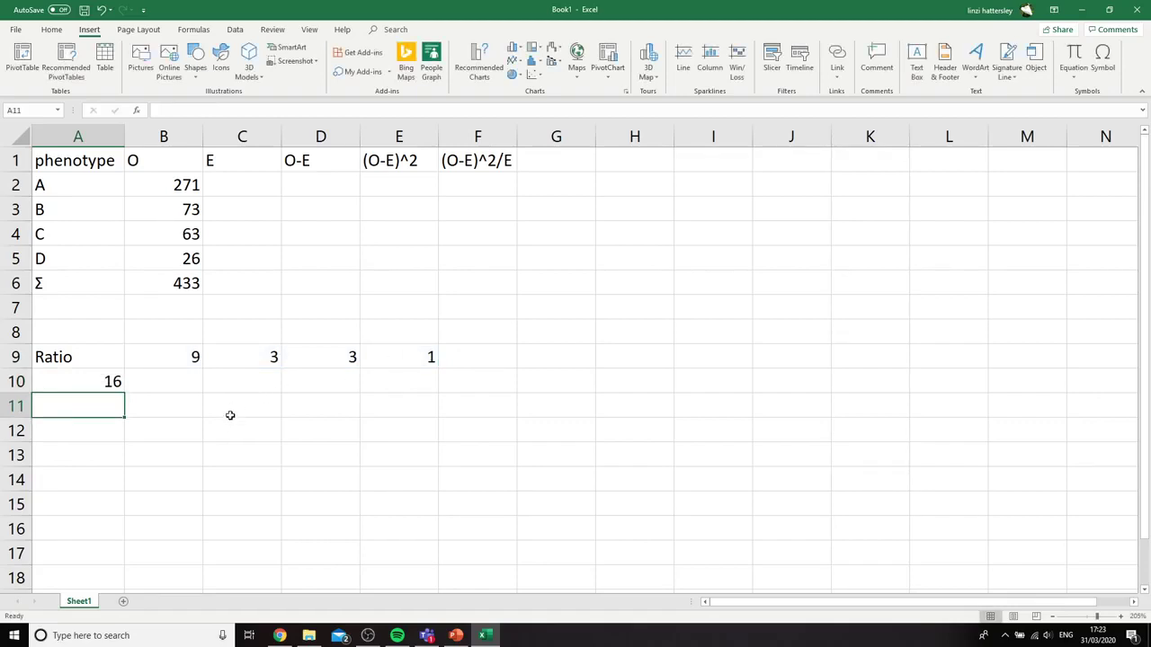
In C2, build the expected-count formula =(B6/A10)*B9 from the observed total, the ratio sum and the first ratio part
click(243, 177)
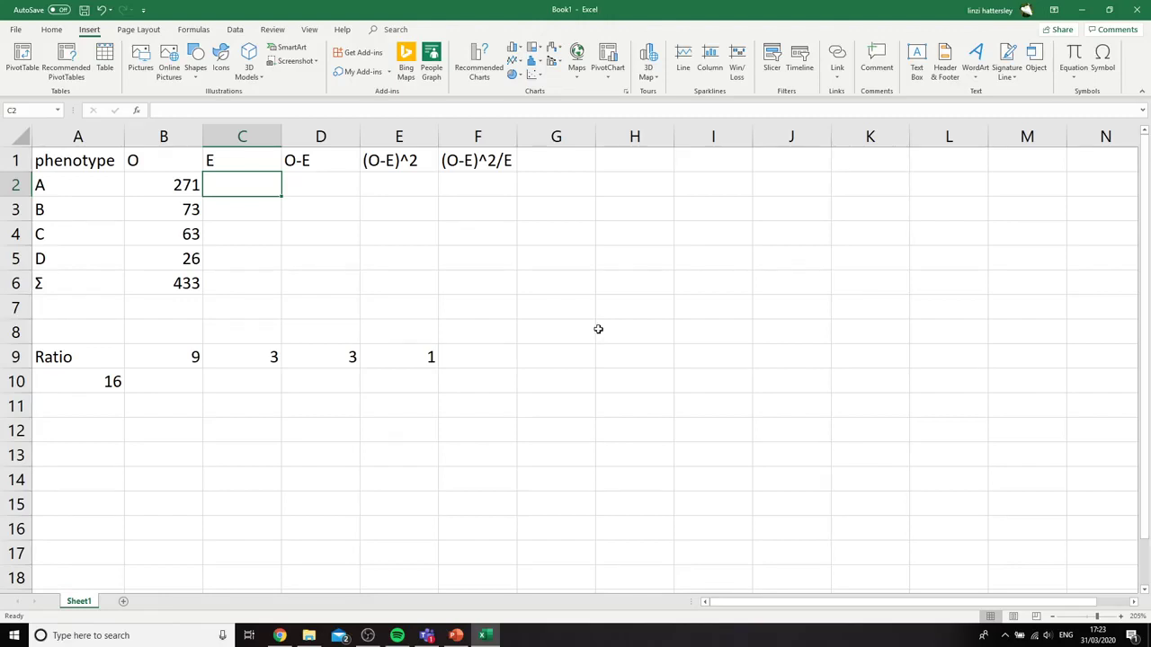
text(=)
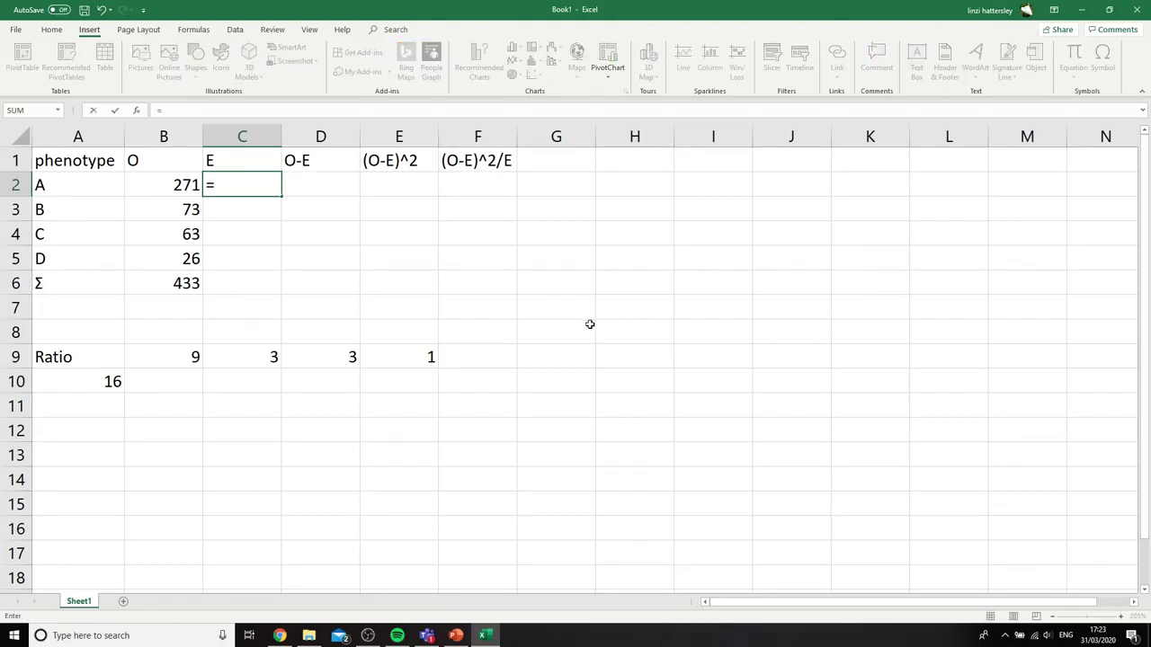
text(()
click(169, 286)
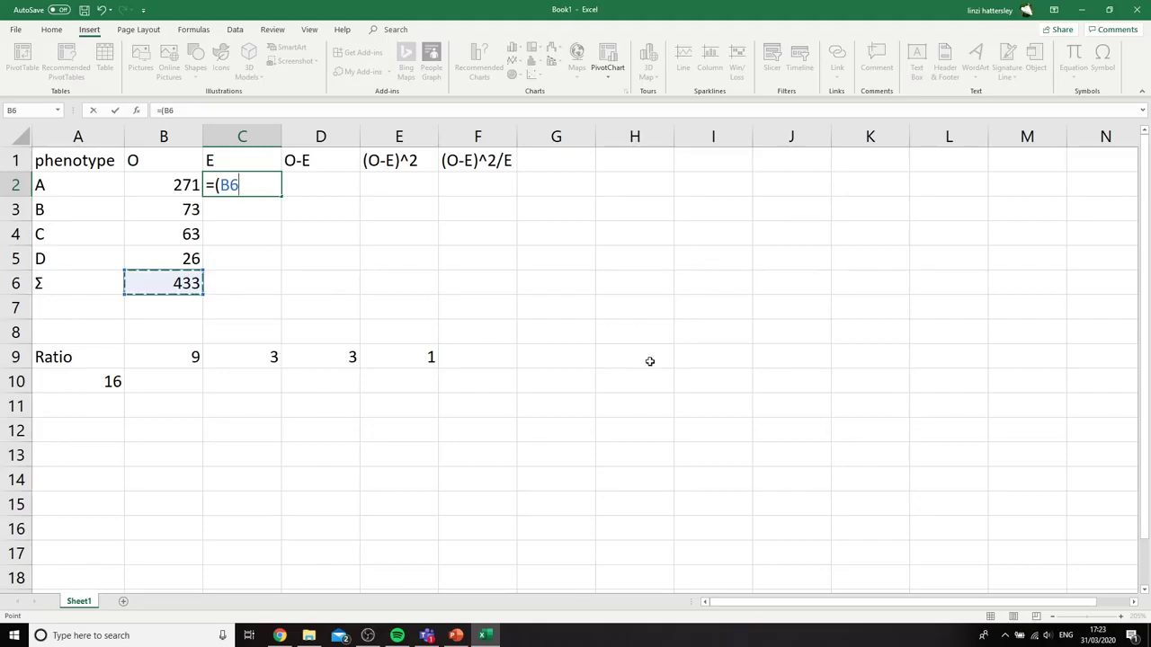
text(/)
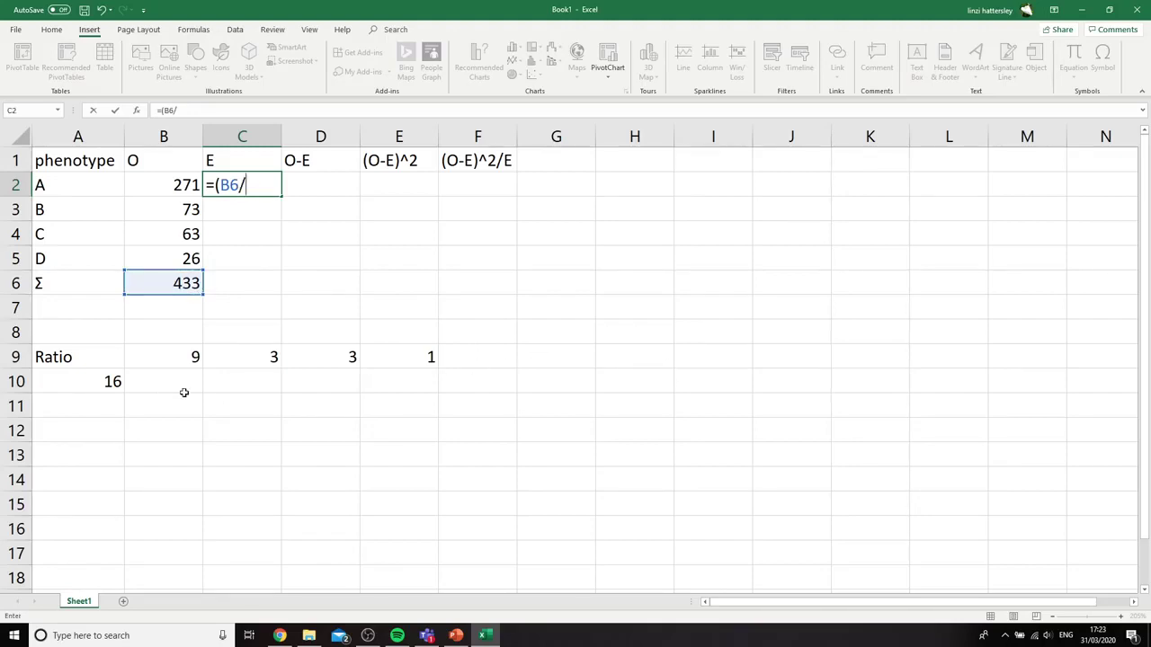
click(108, 383)
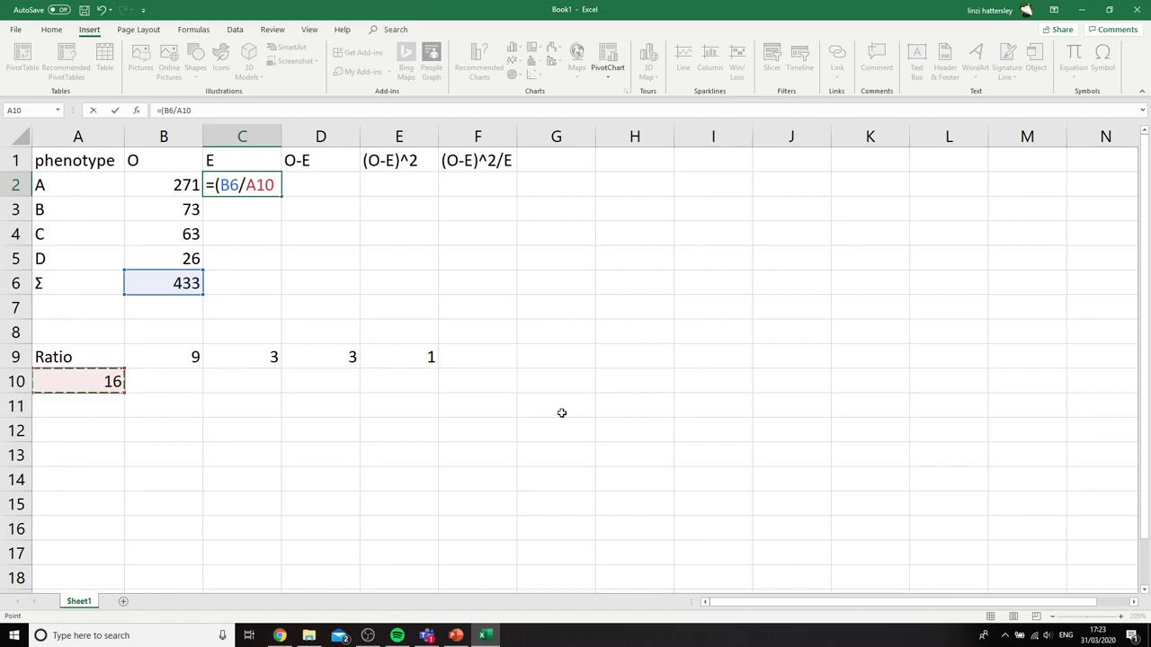
text())
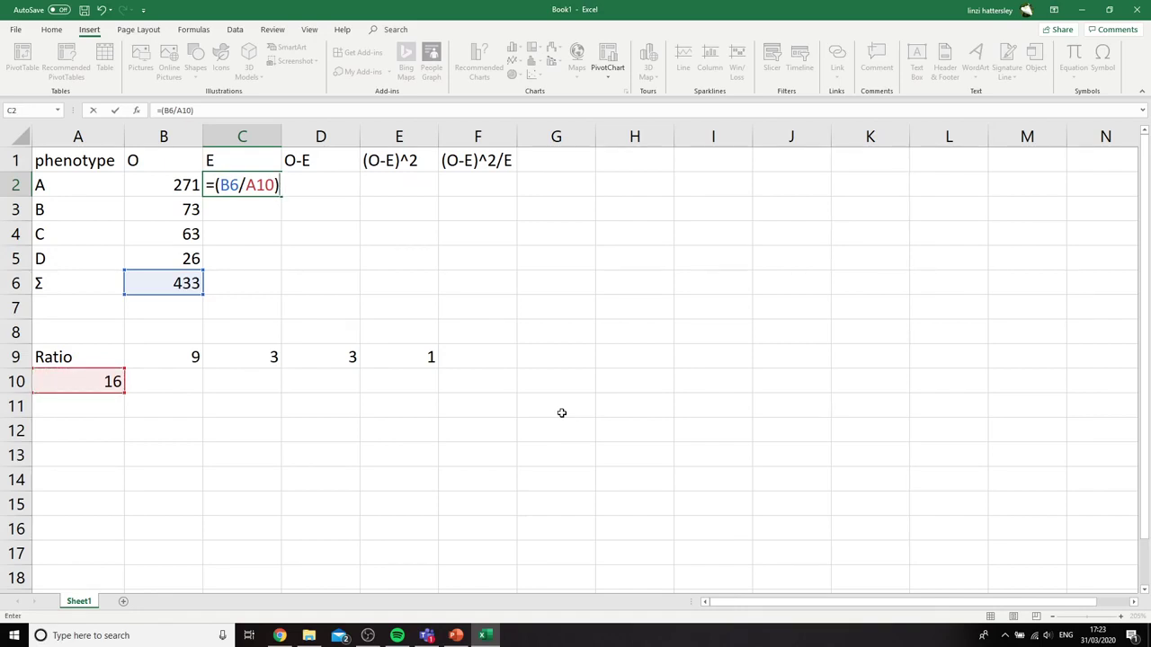
text(*)
click(191, 357)
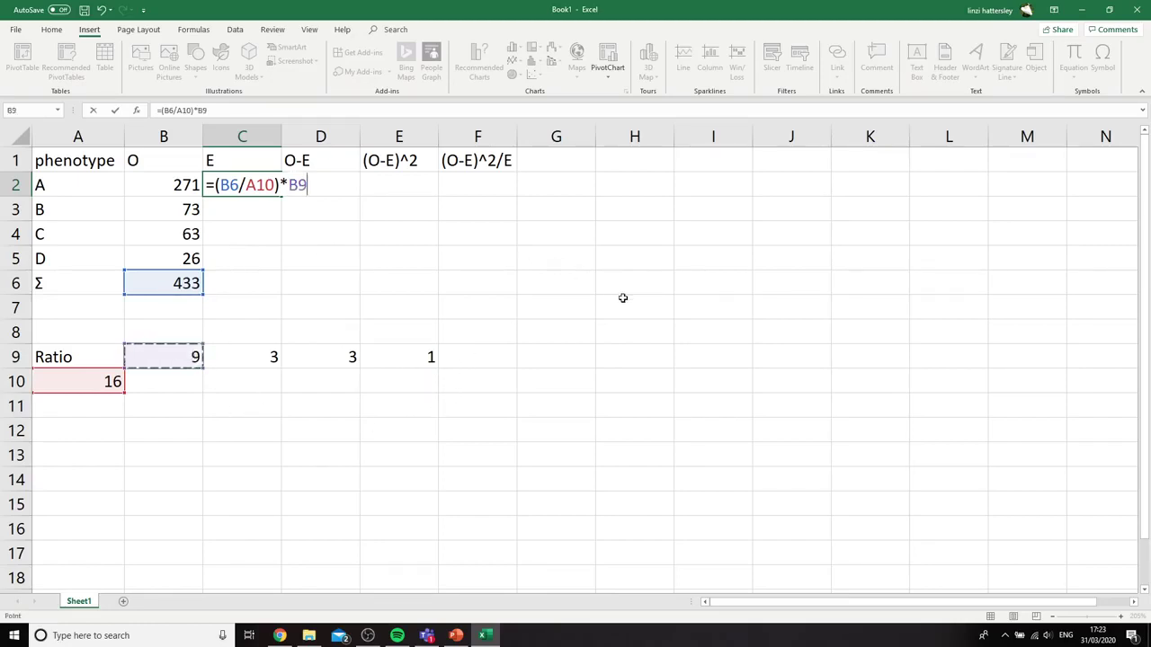
Make the B6 and A10 references absolute in the C2 formula, giving =($B$6/$A$10)*B9, and enter it
click(224, 184)
text($B$)
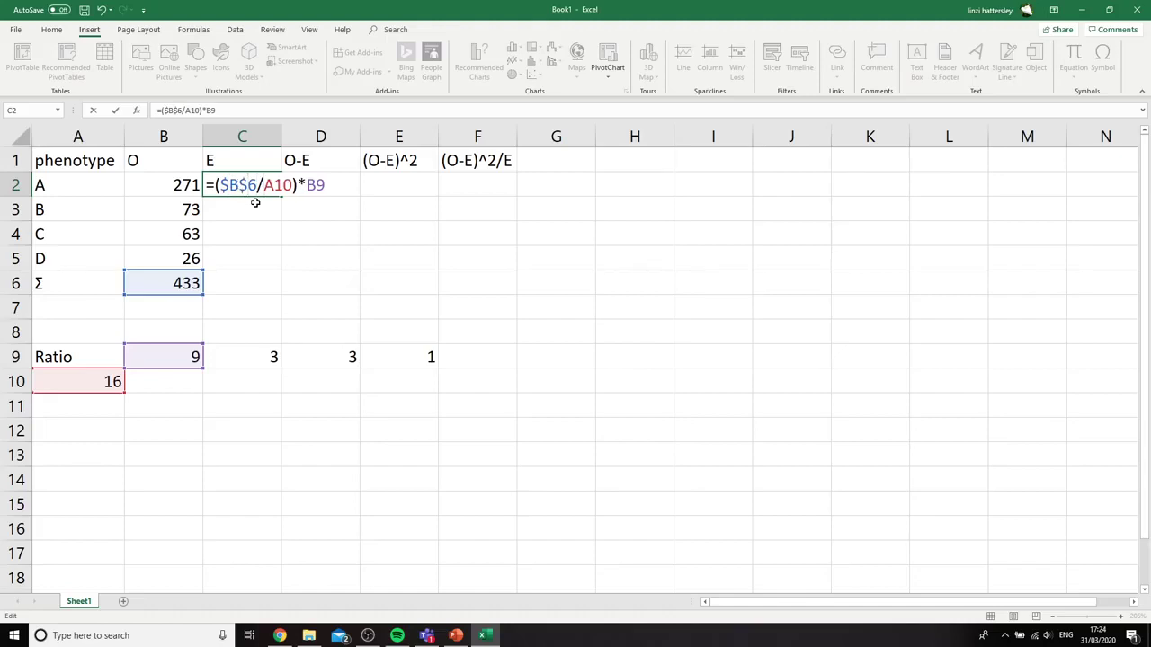
text($)
key(Right)
text($)
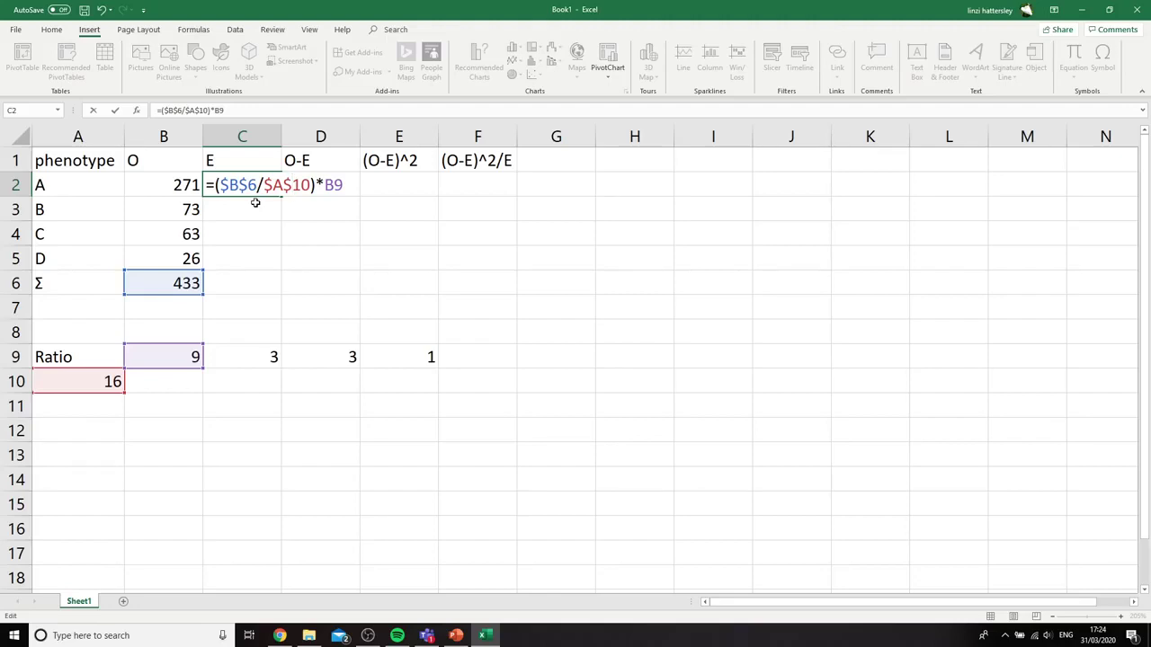
key(Return)
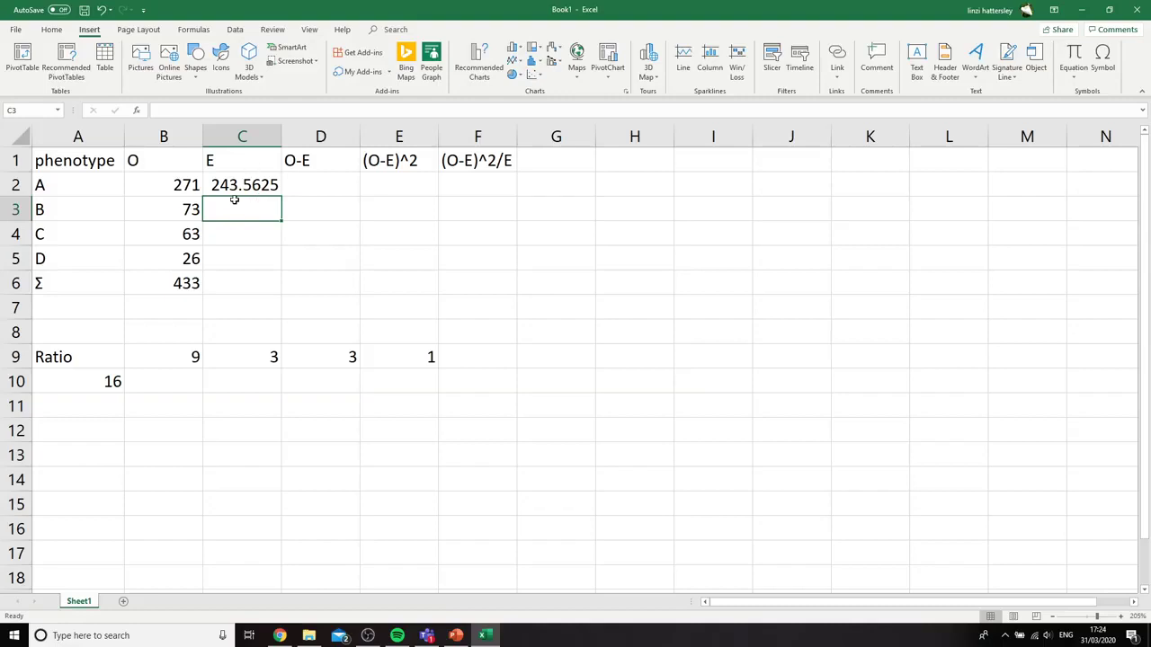
Fill the expected-count formula from C2 down through C6
click(234, 187)
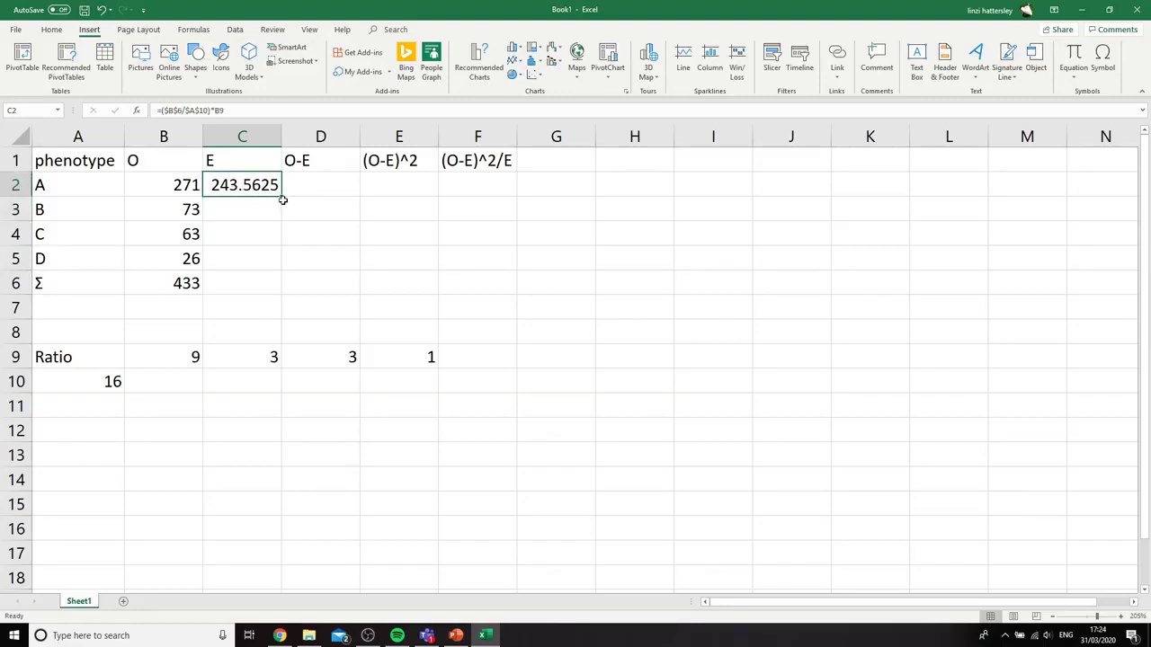
drag(281, 197, 283, 304)
click(634, 379)
Correct the formula in C3 to multiply by phenotype B's ratio part, =($B$6/$A$10)*C9
click(216, 203)
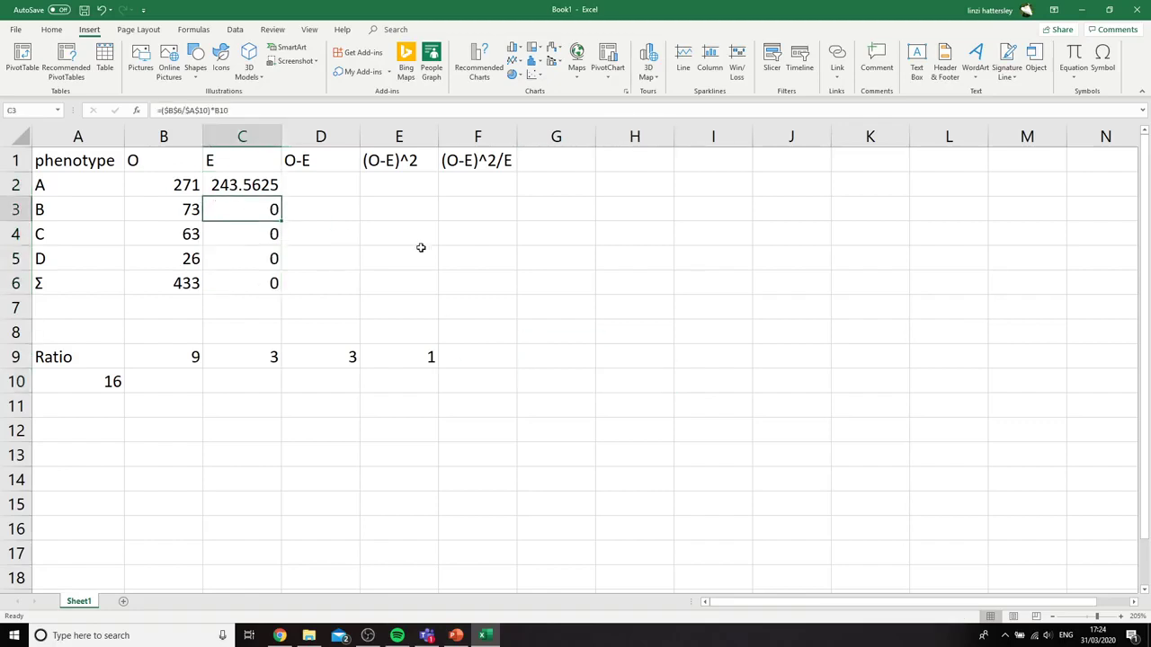
click(231, 109)
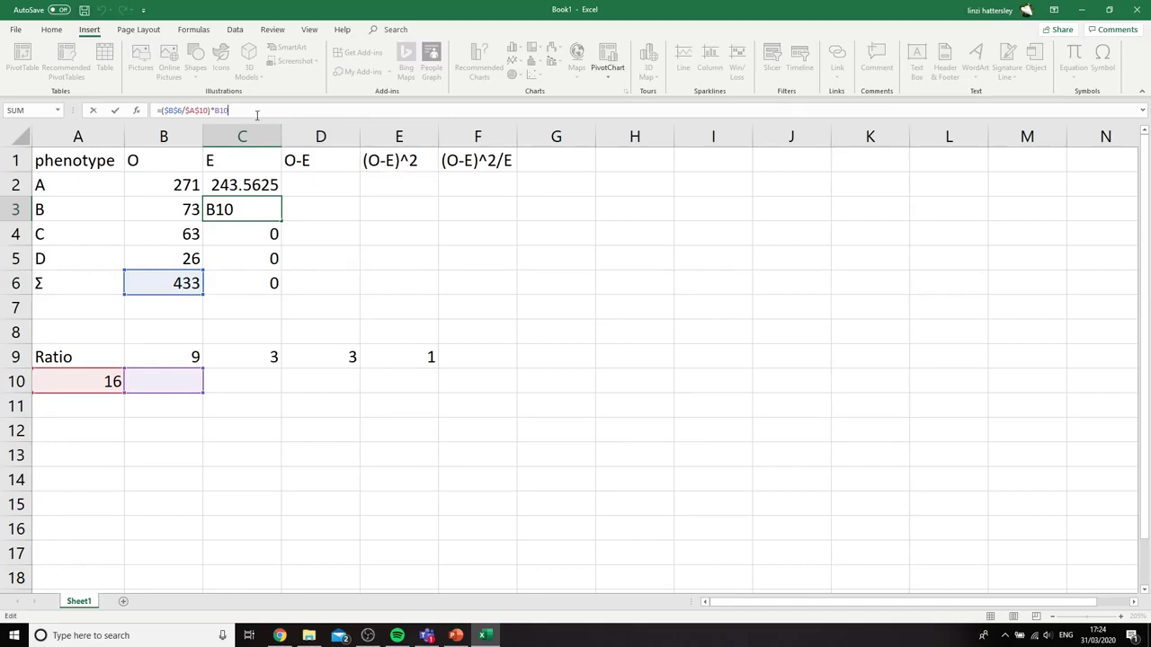
key(BackSpace)
key(BackSpace)
key(BackSpace)
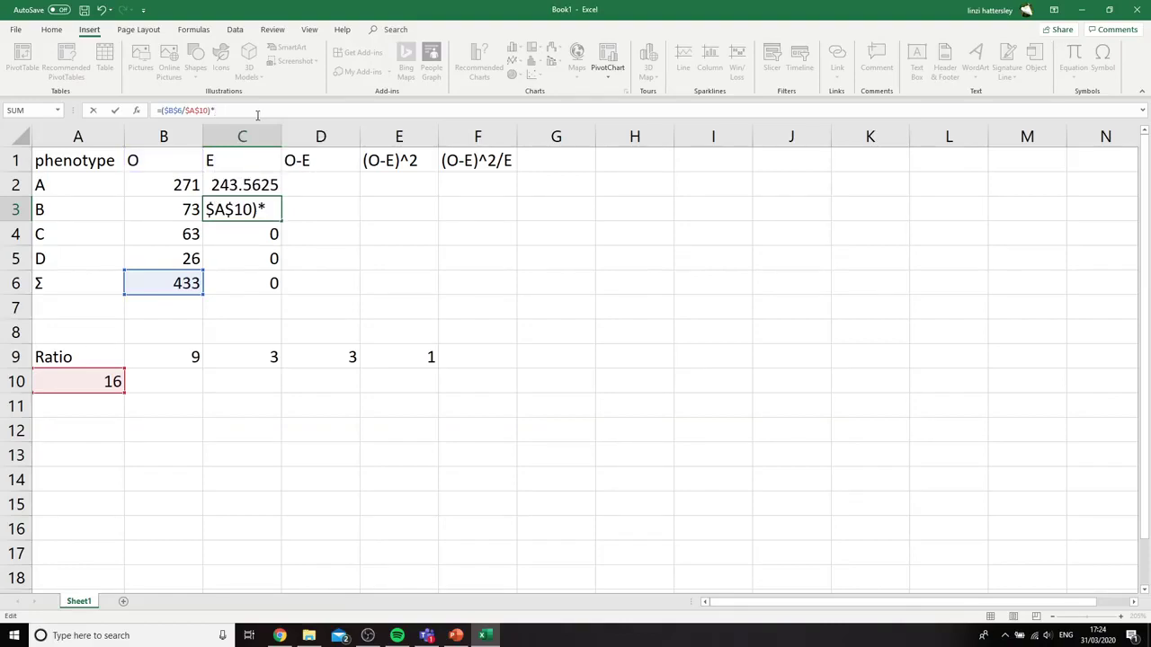
click(269, 211)
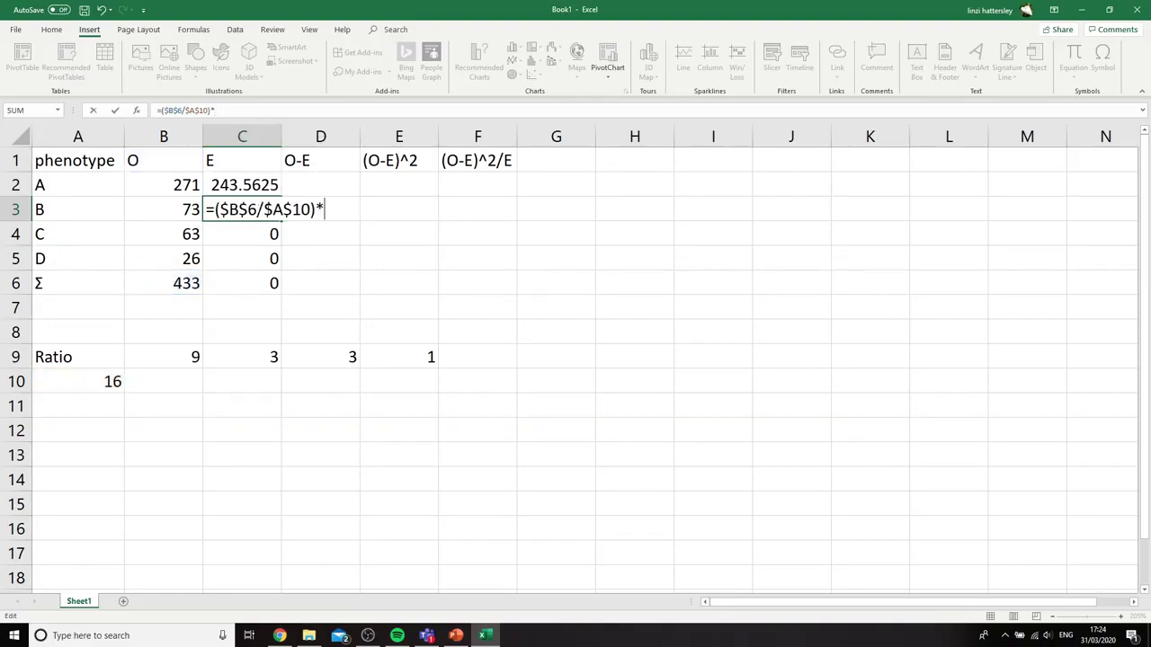
click(261, 357)
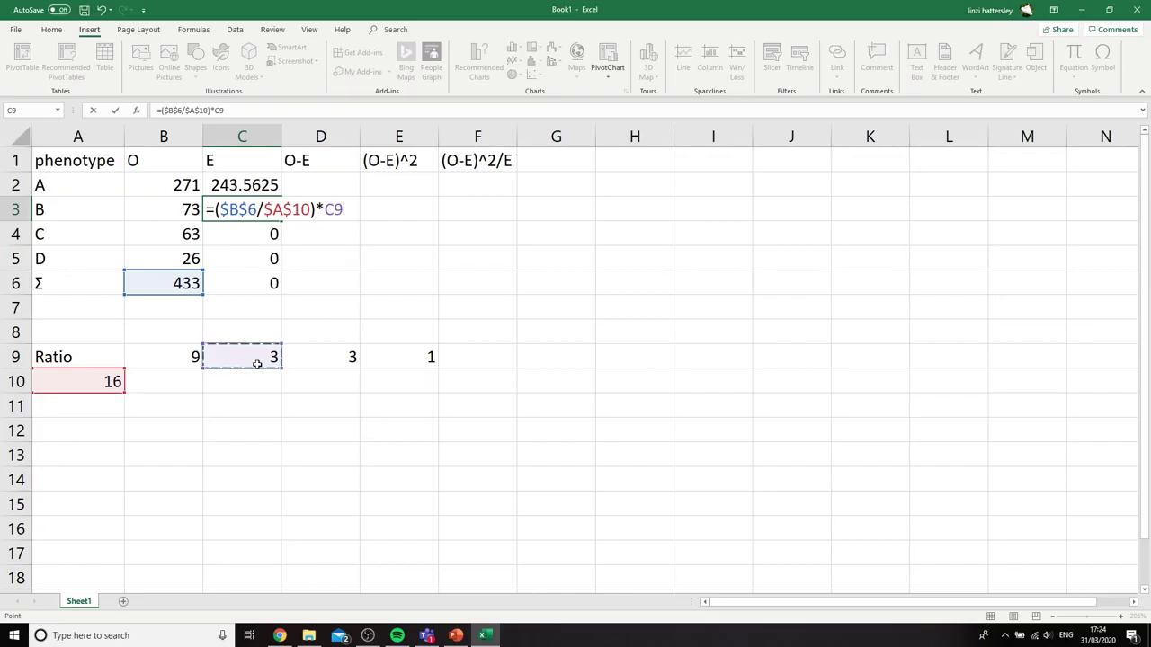
key(Return)
Correct the formula in C4 so that it multiplies by phenotype C's ratio part in D9
click(271, 111)
key(BackSpace)
key(BackSpace)
key(BackSpace)
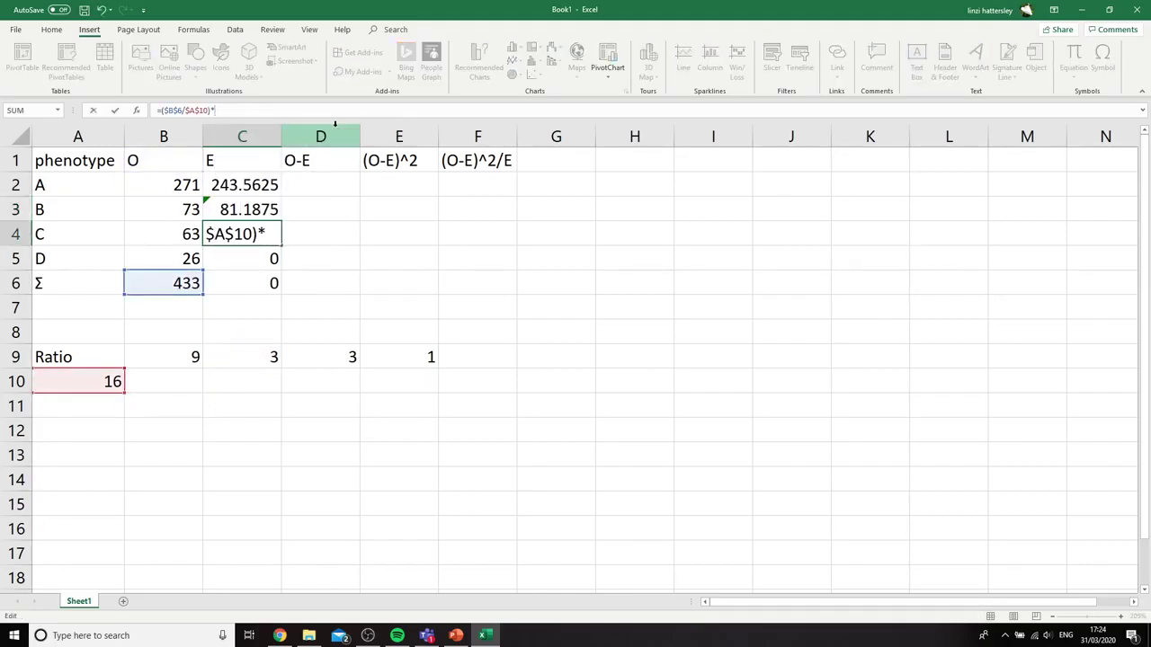
click(349, 357)
key(Return)
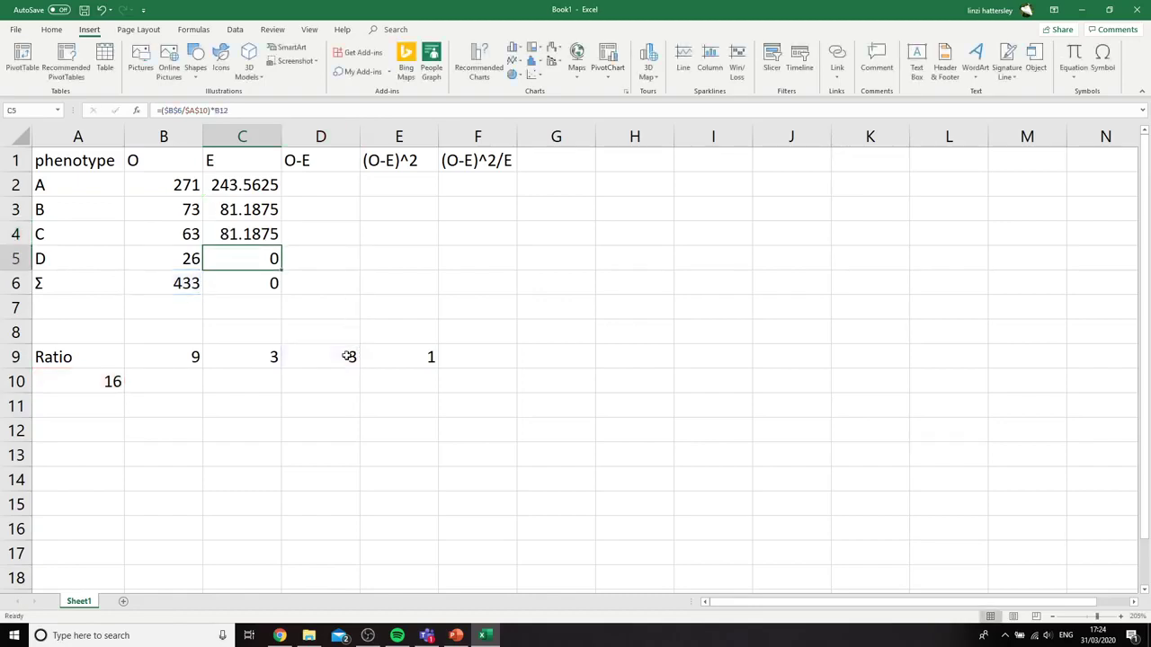
Correct the formula in C5 to use phenotype D's ratio part, =($B$6/$A$10)*E9
click(240, 109)
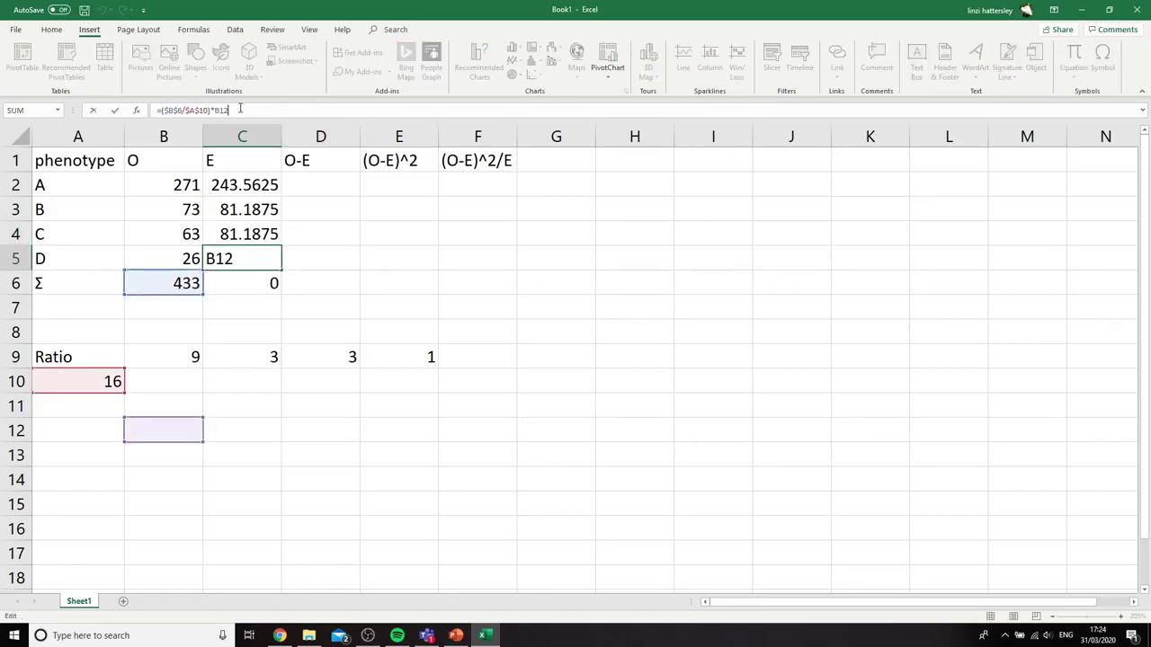
key(BackSpace)
key(BackSpace)
key(BackSpace)
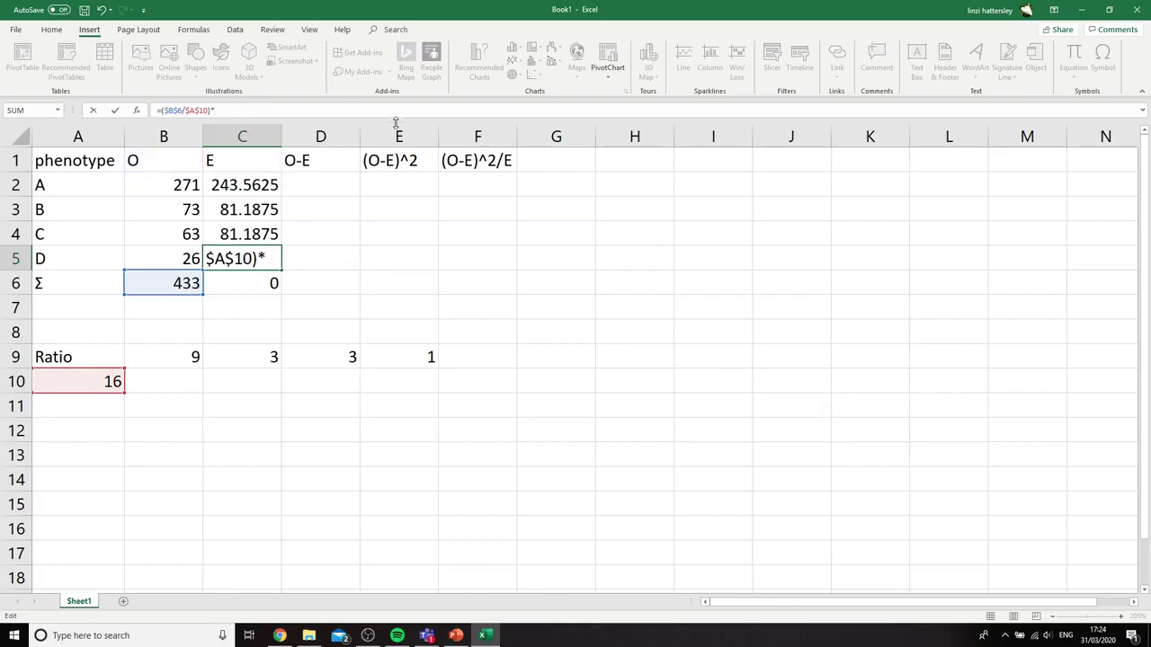
click(435, 356)
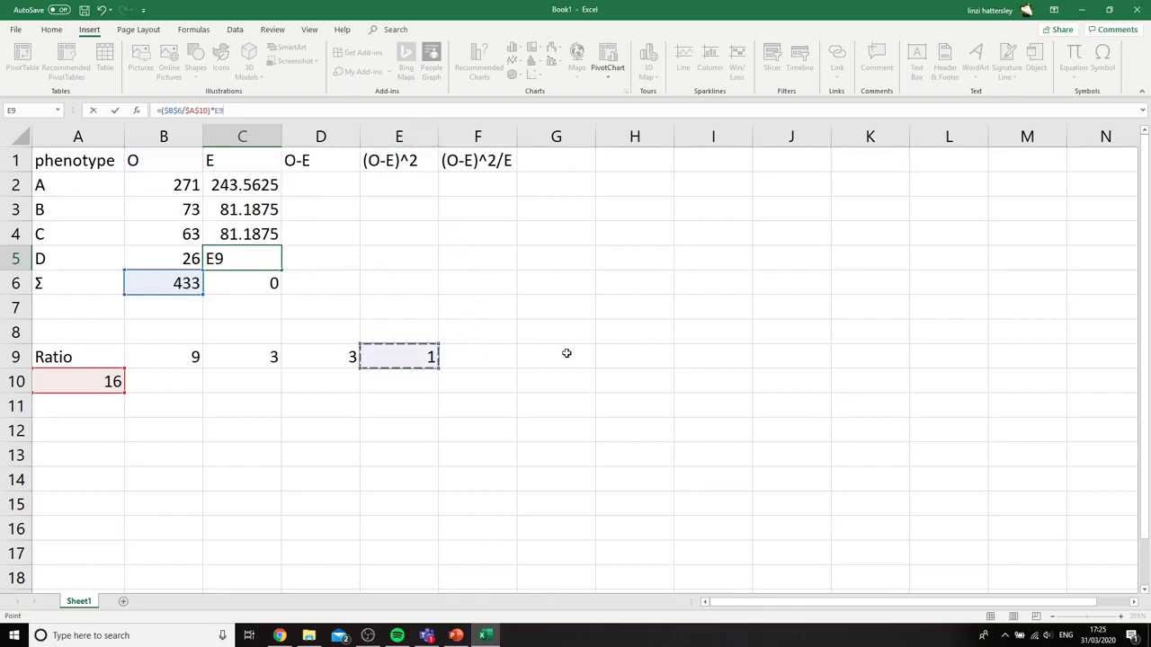
key(Return)
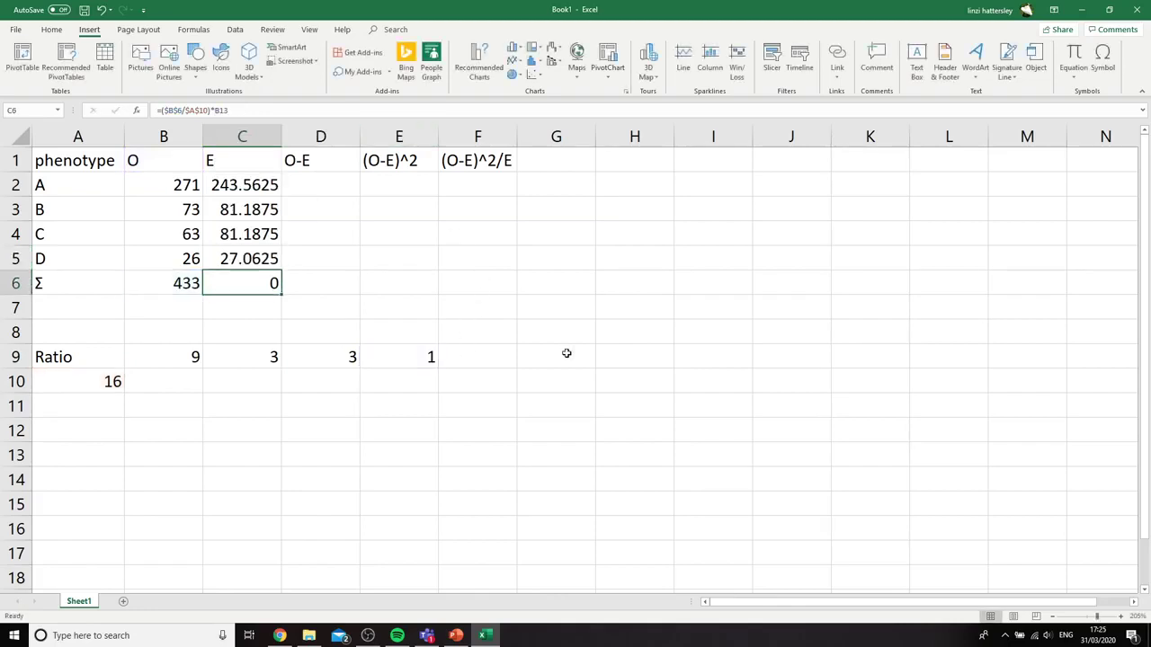
Replace the filled formula in C6 with =SUM(C2:C5) to total the expected counts
key(BackSpace)
click(334, 298)
click(273, 282)
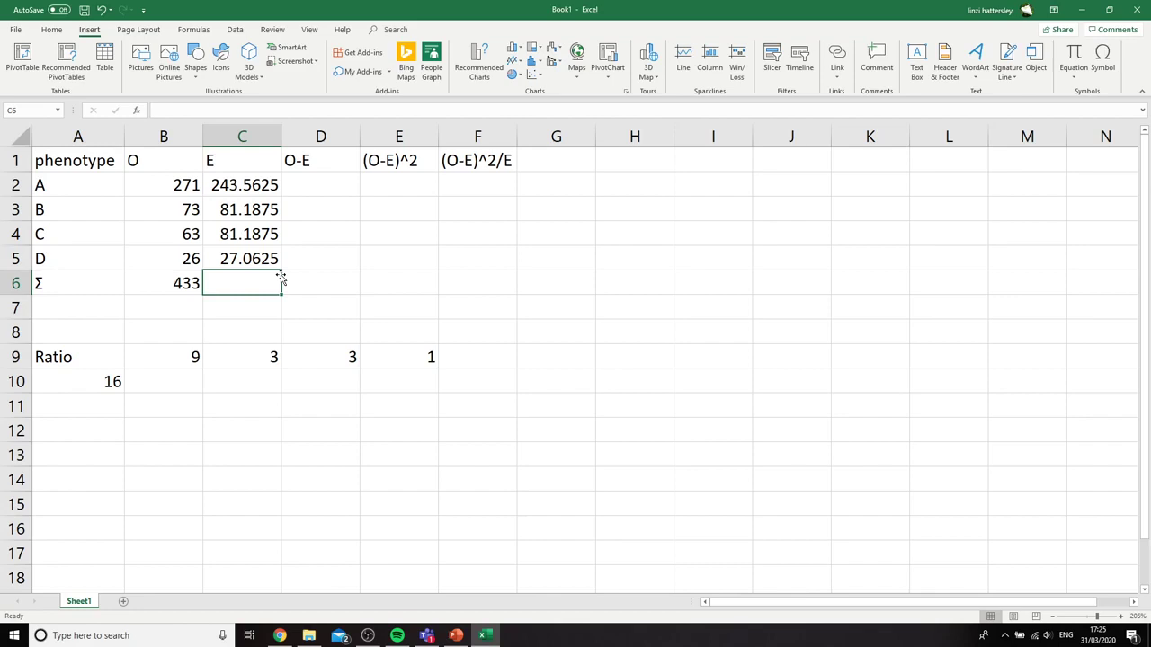
text(=SUM()
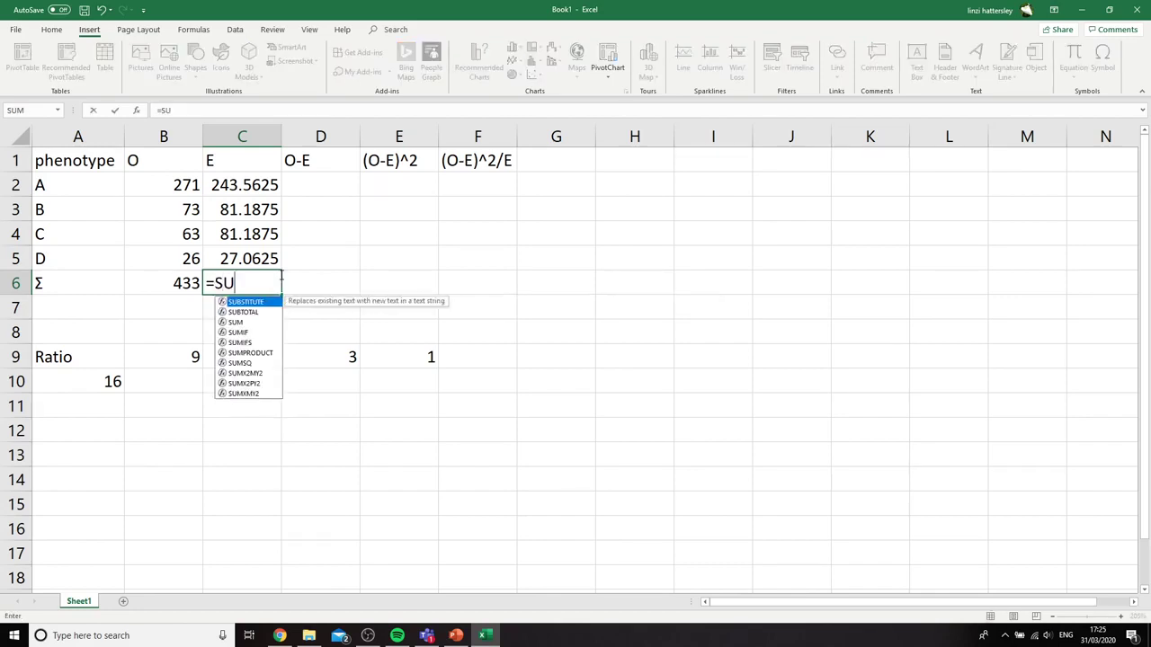
drag(254, 185, 280, 261)
text())
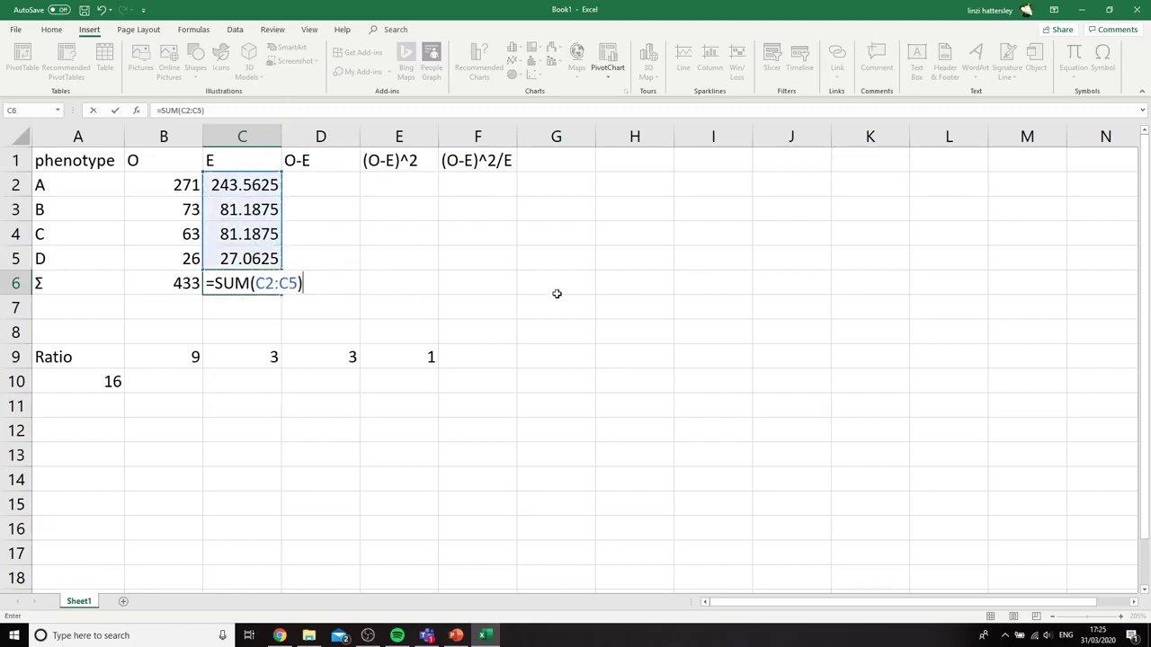
key(Return)
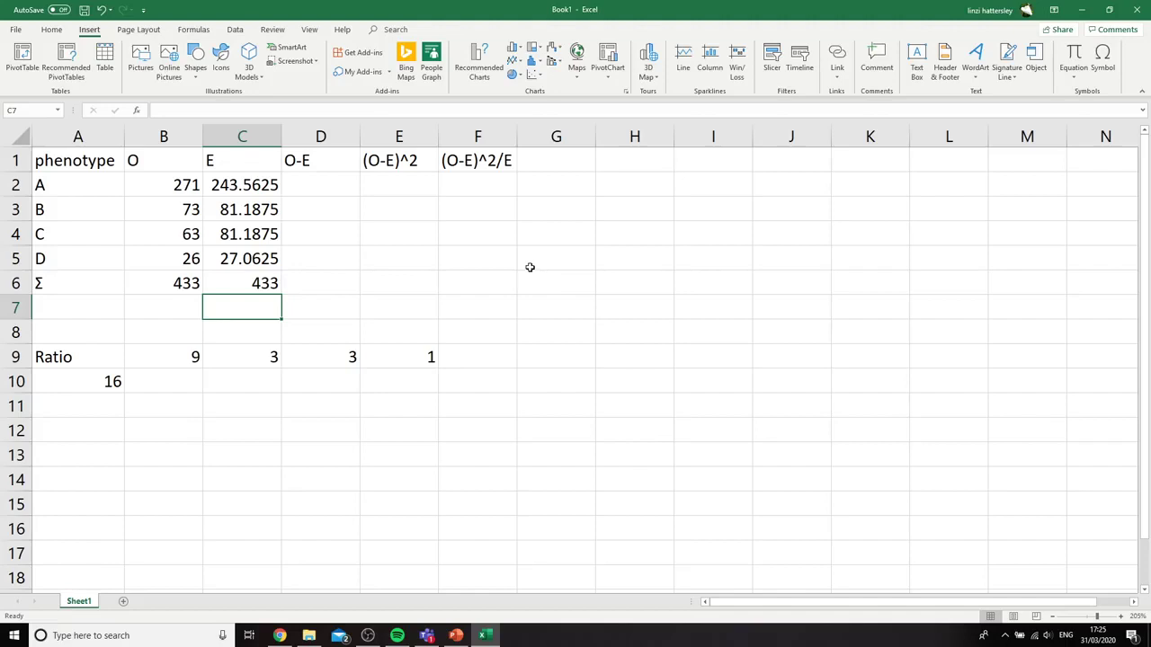
click(529, 267)
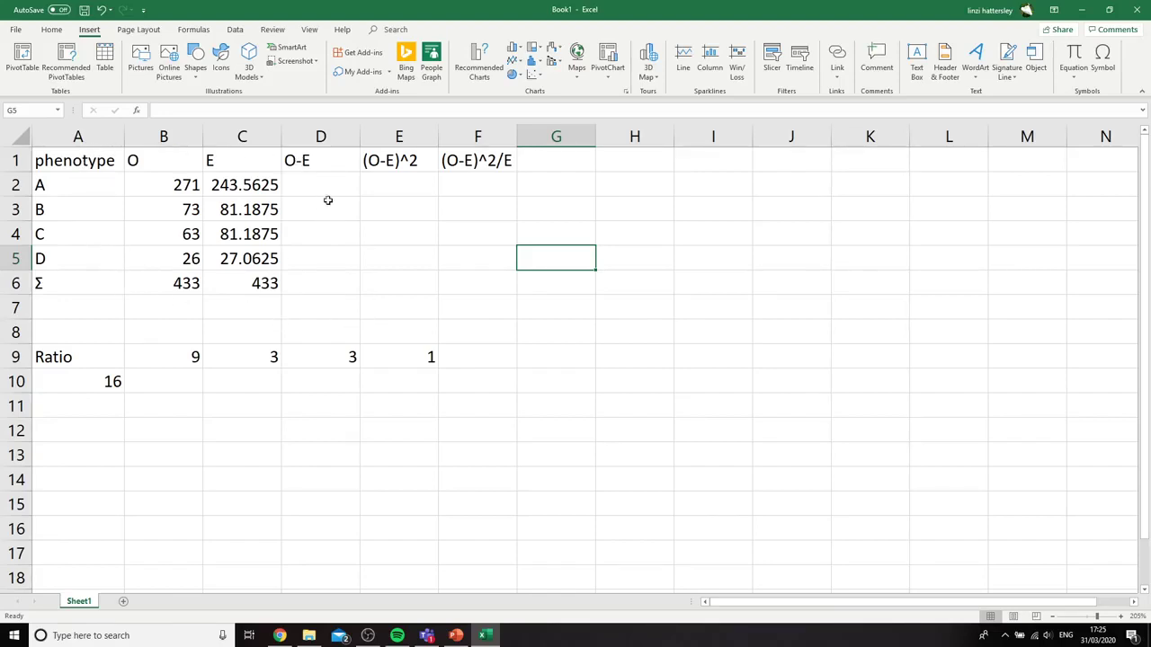
click(484, 286)
click(52, 29)
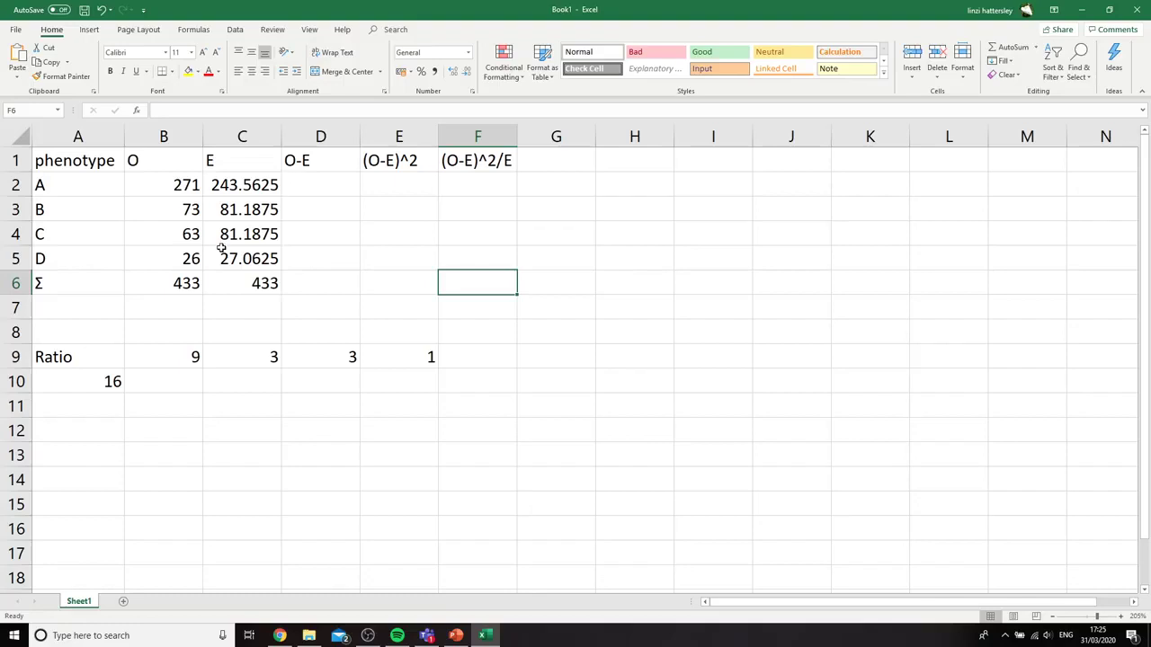
click(720, 369)
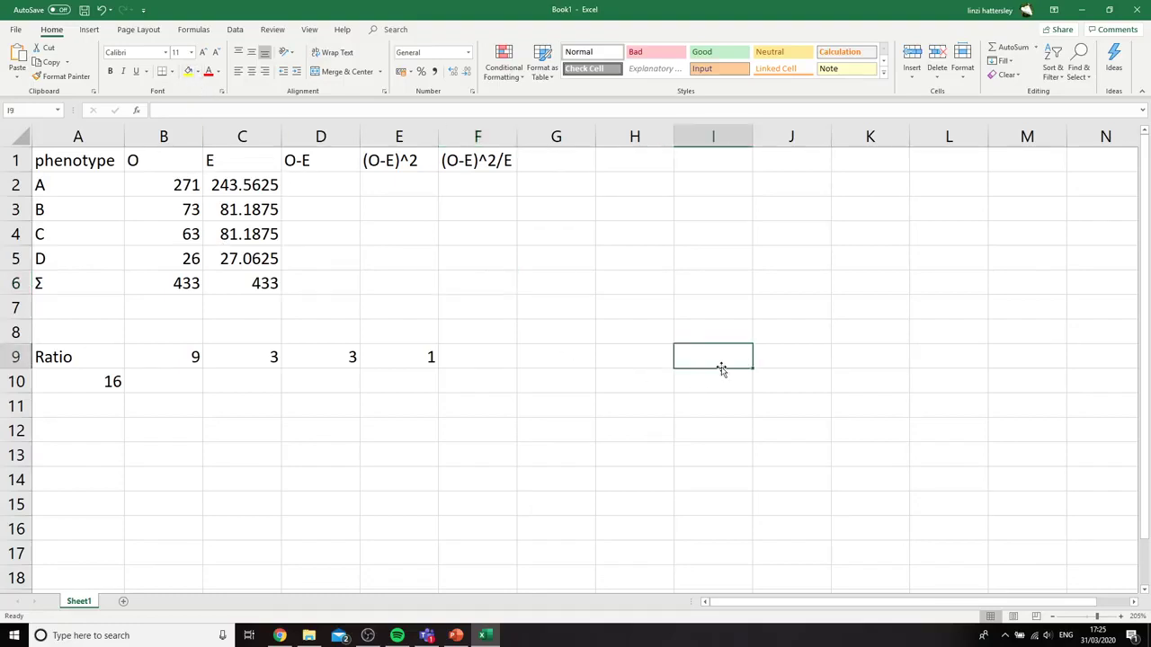
Calculate observed minus expected for phenotype A in D2 with =B2-C2, and reselect that cell
click(318, 185)
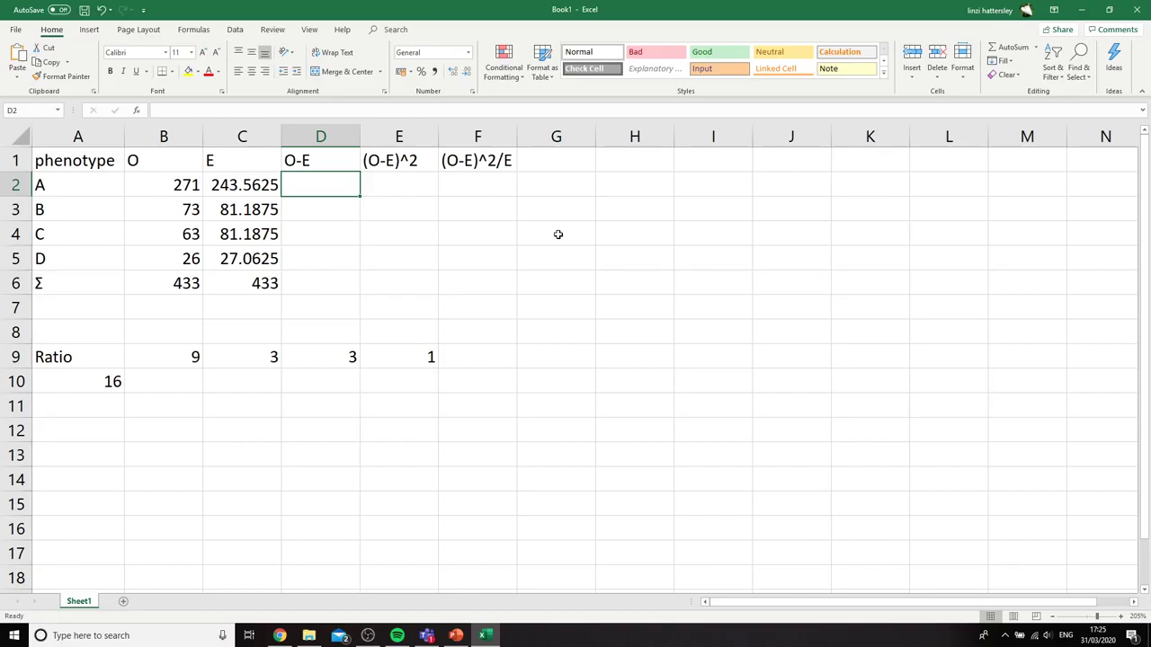
text(=)
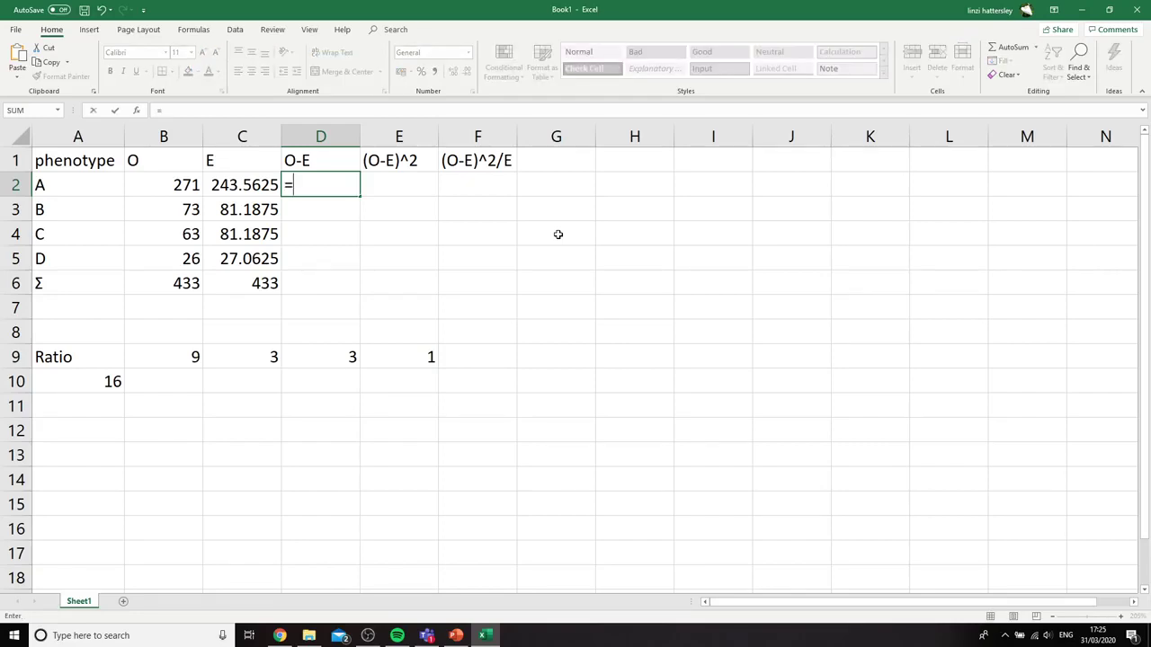
click(188, 177)
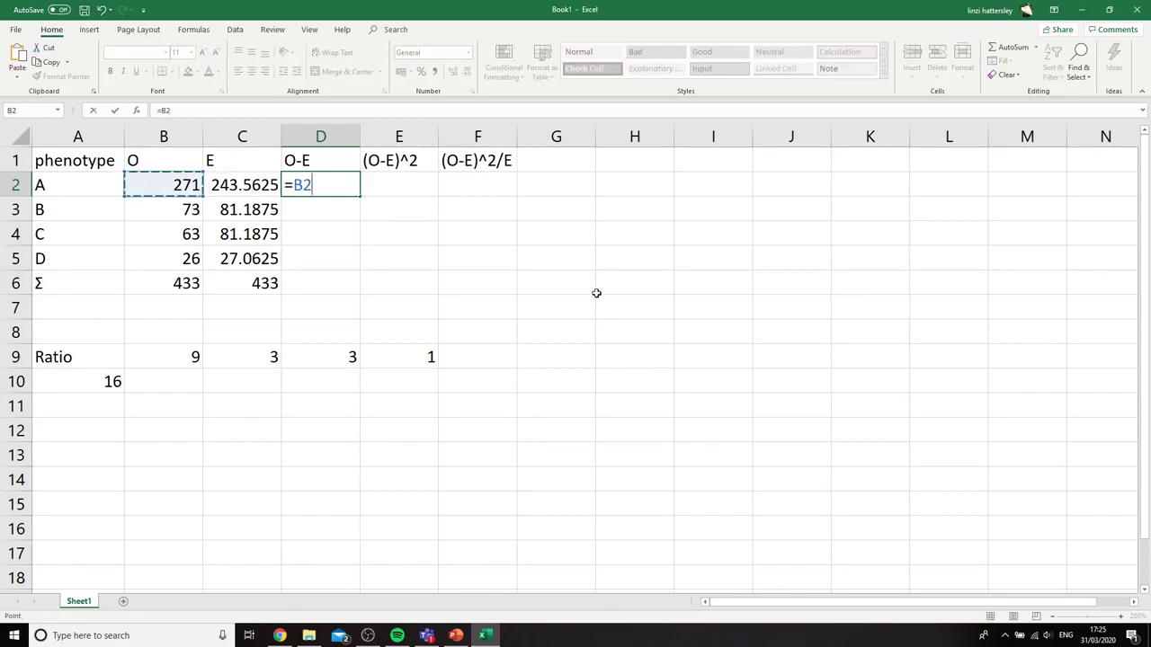
text(-)
click(252, 189)
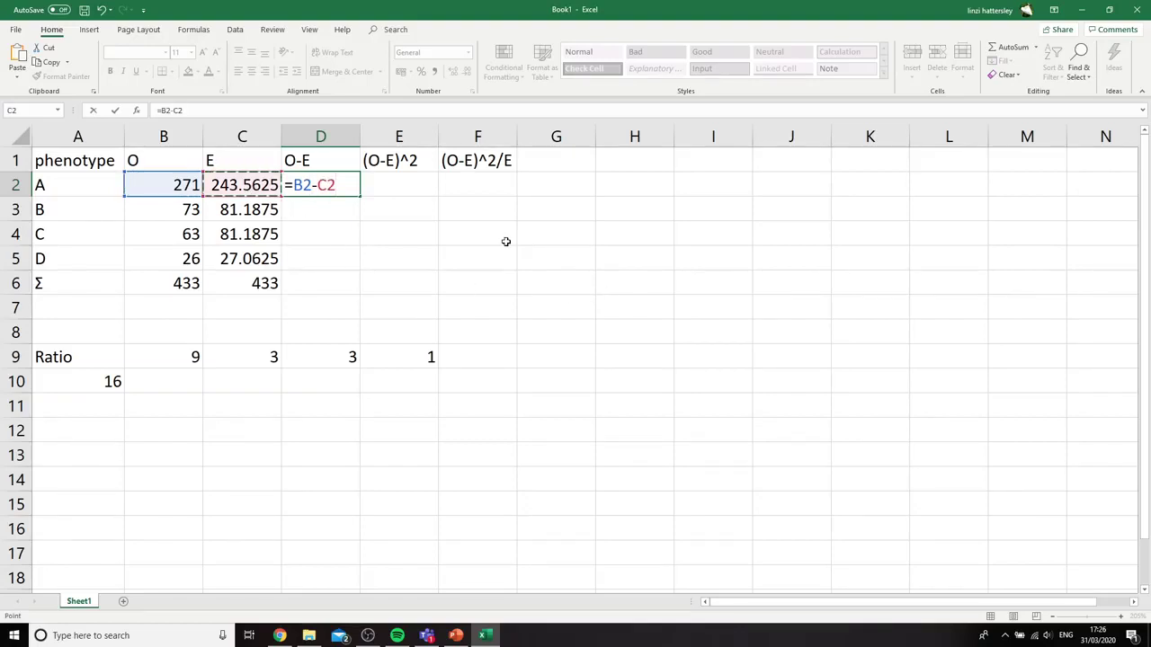
key(Return)
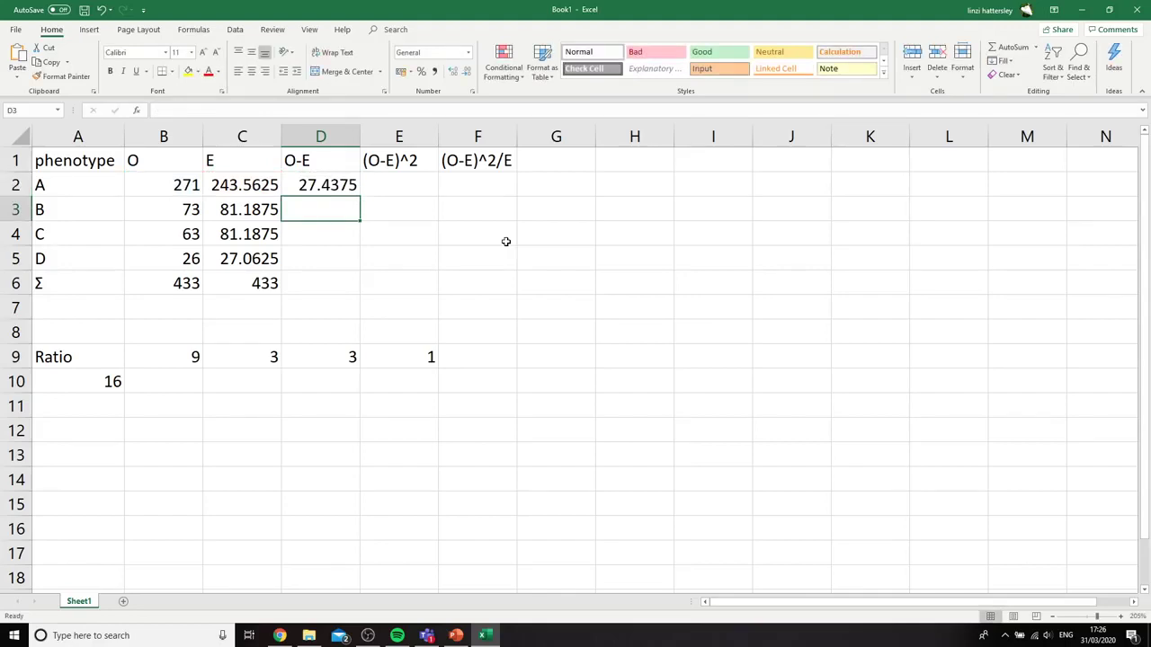
click(311, 178)
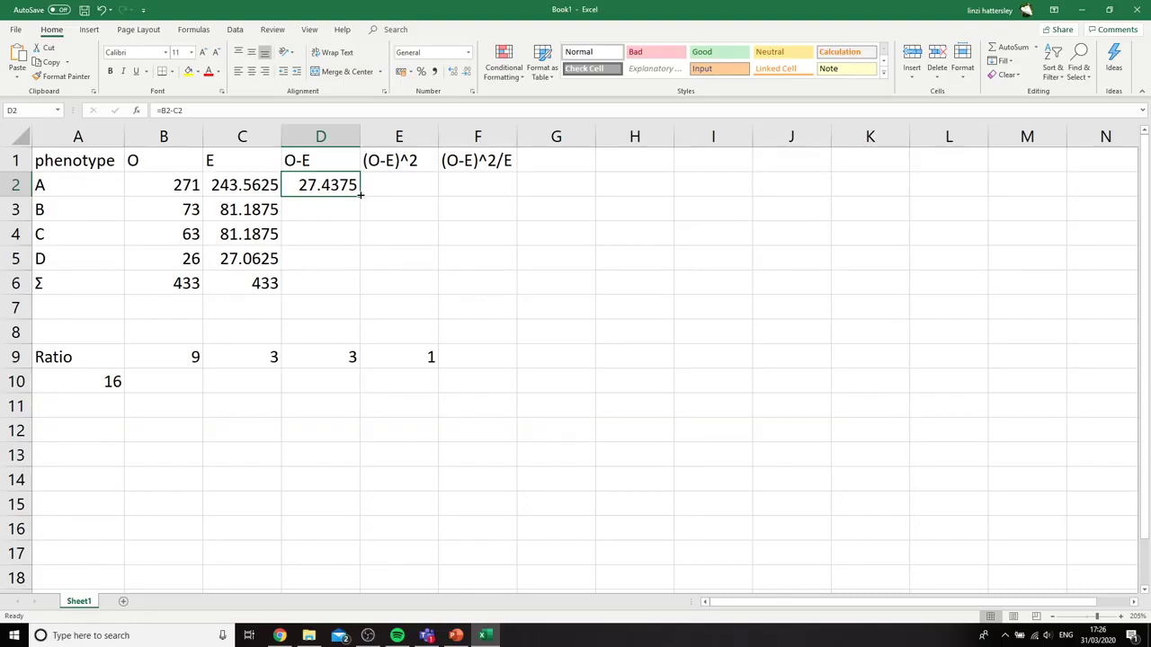
Fill the observed-minus-expected formula from D2 down to D5 for phenotypes B, C and D
drag(360, 195, 368, 267)
click(745, 283)
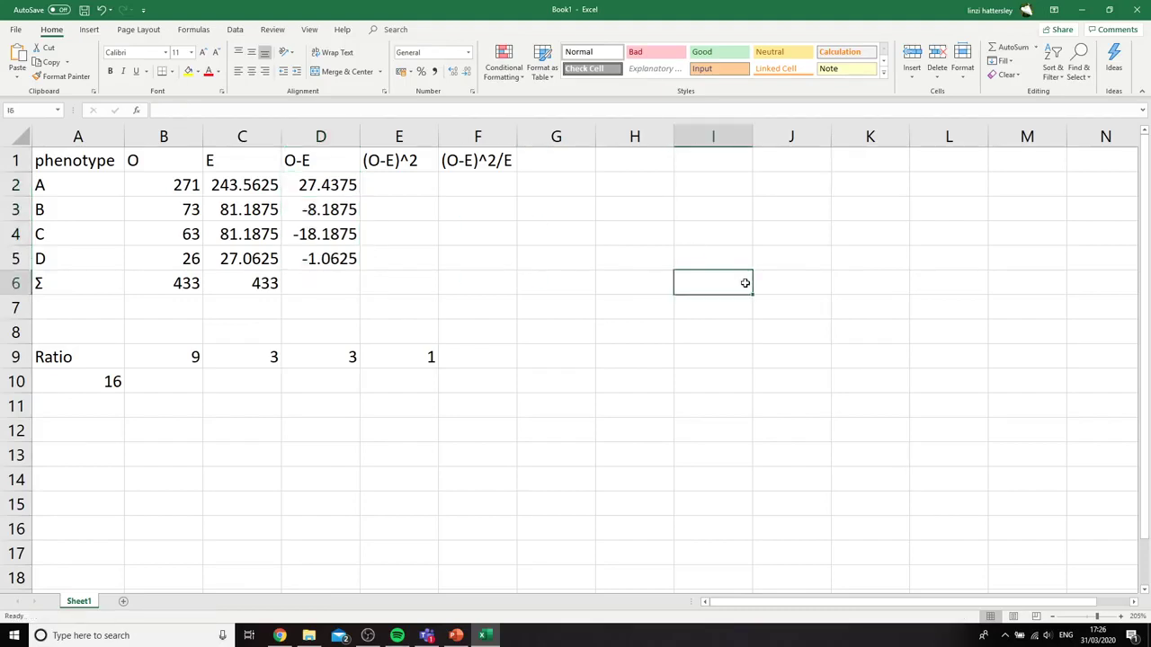
Square phenotype A's difference in E2 with =D2^2 and fill the formula down to E5
click(406, 186)
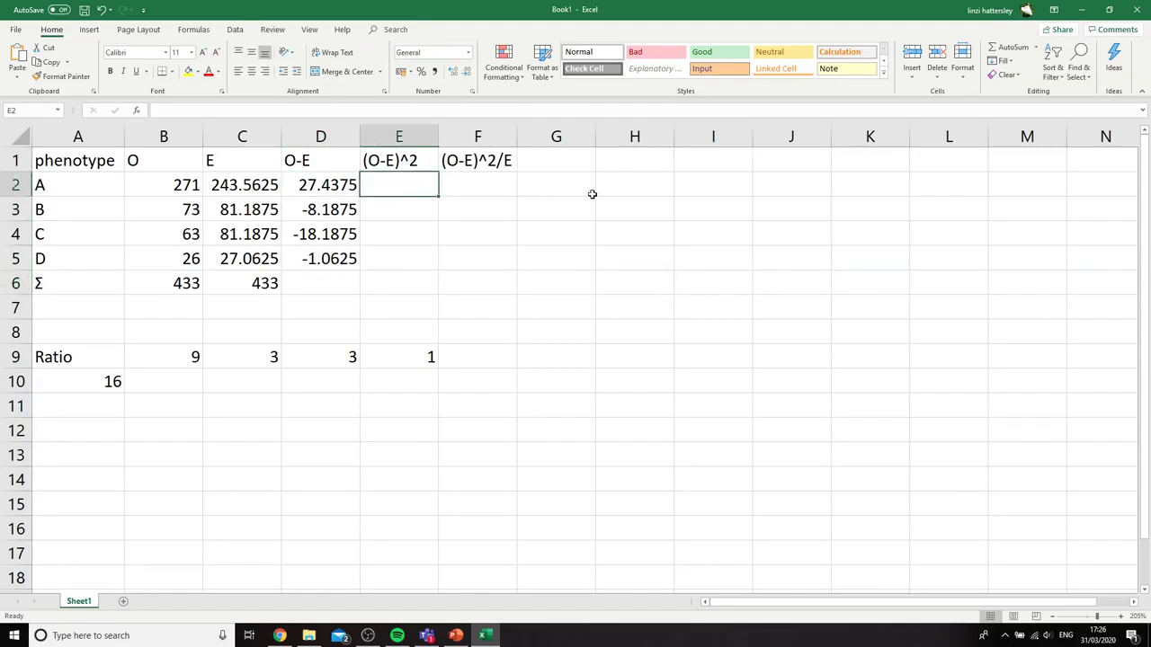
text(=)
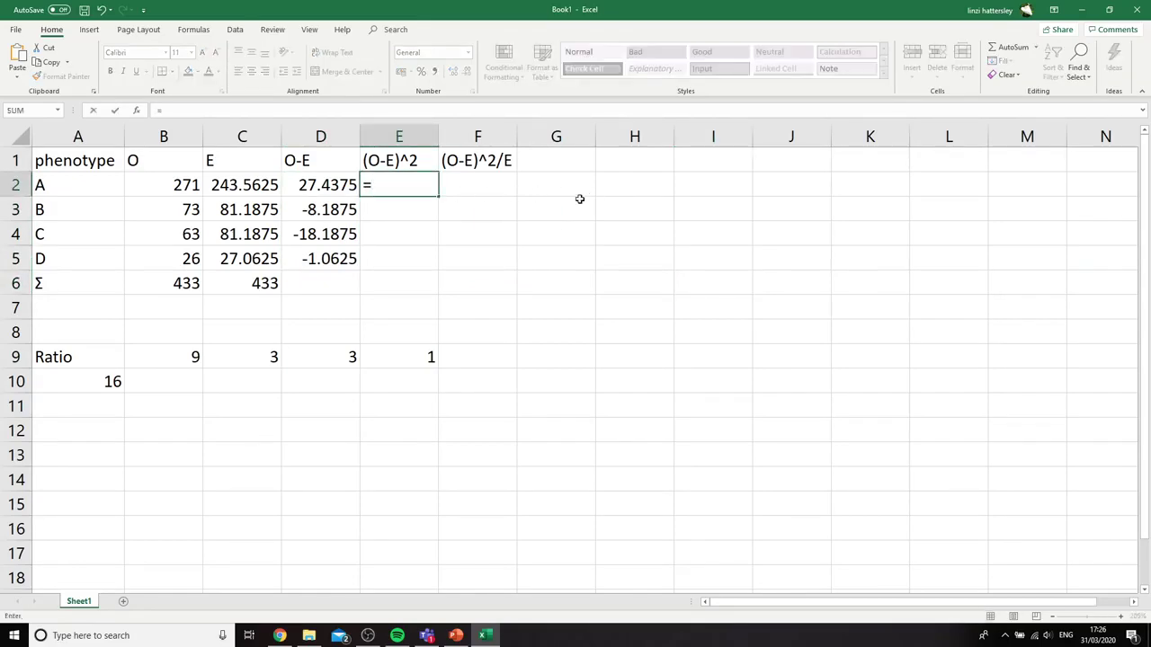
key(Left)
text(^2)
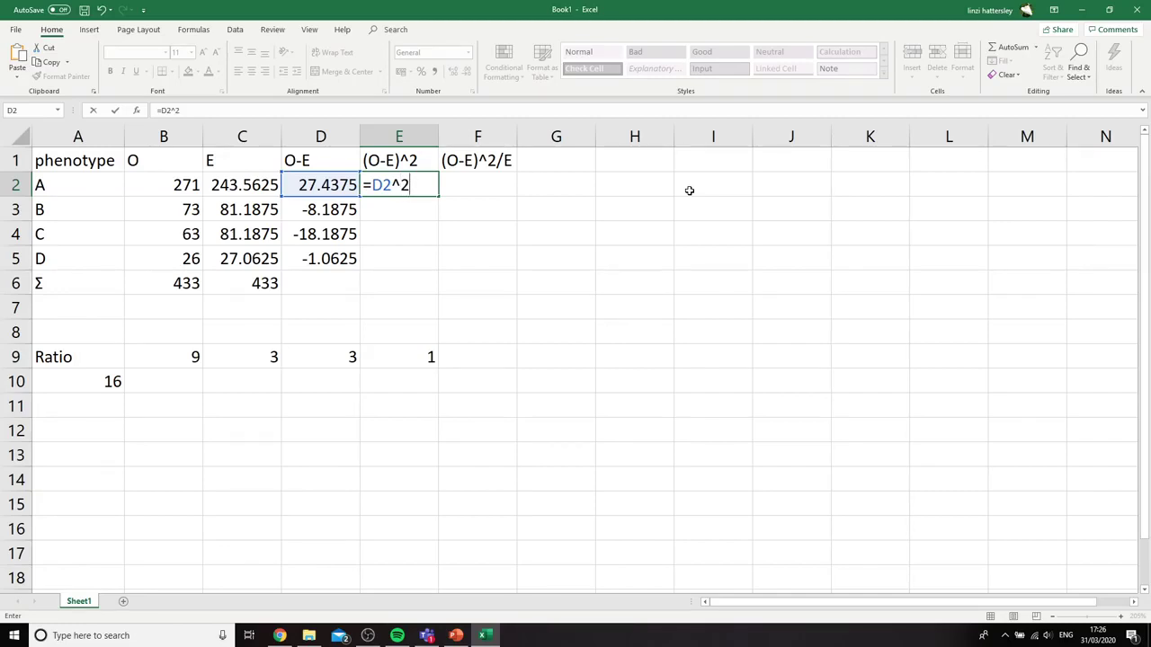
key(Return)
click(401, 185)
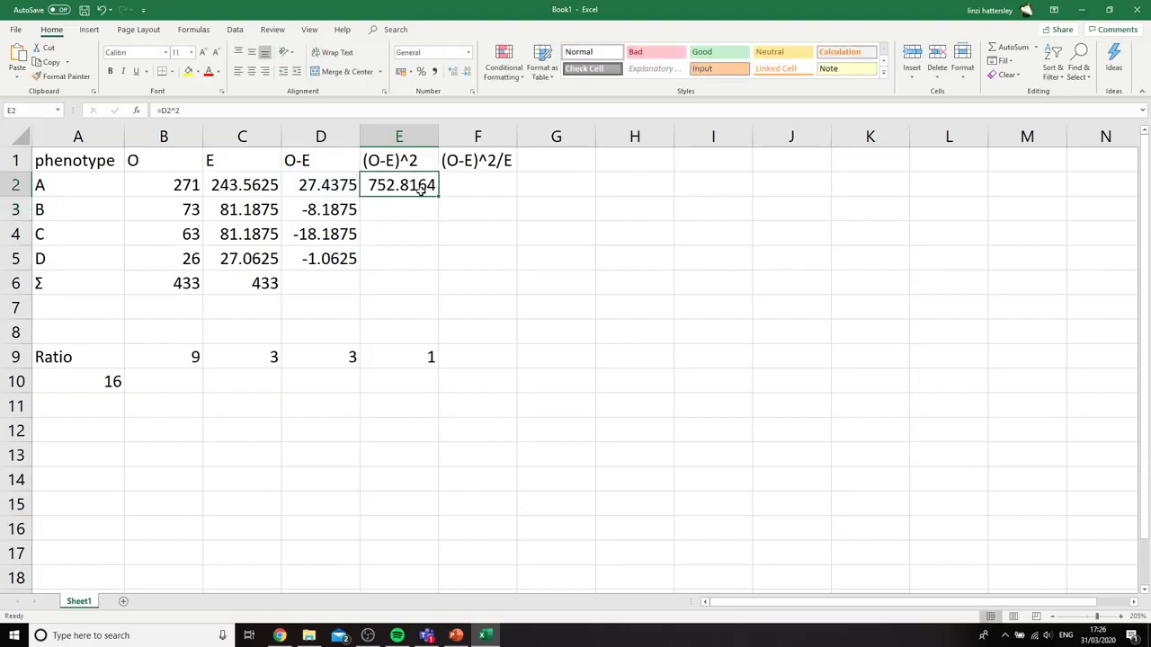
drag(440, 195, 450, 269)
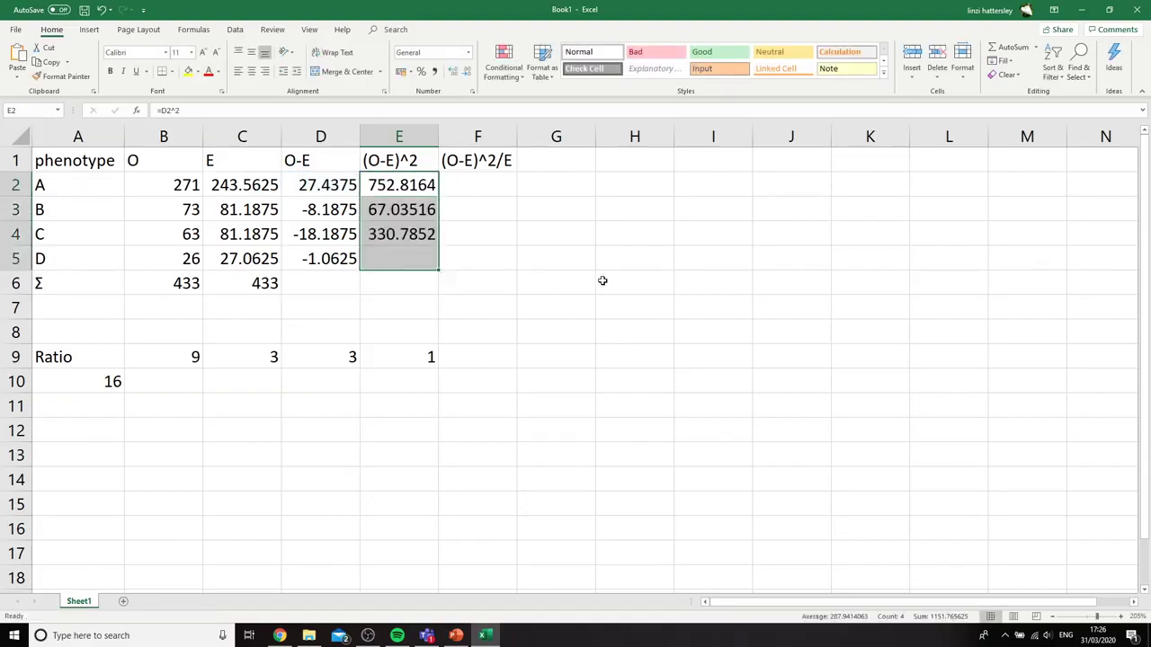
click(657, 281)
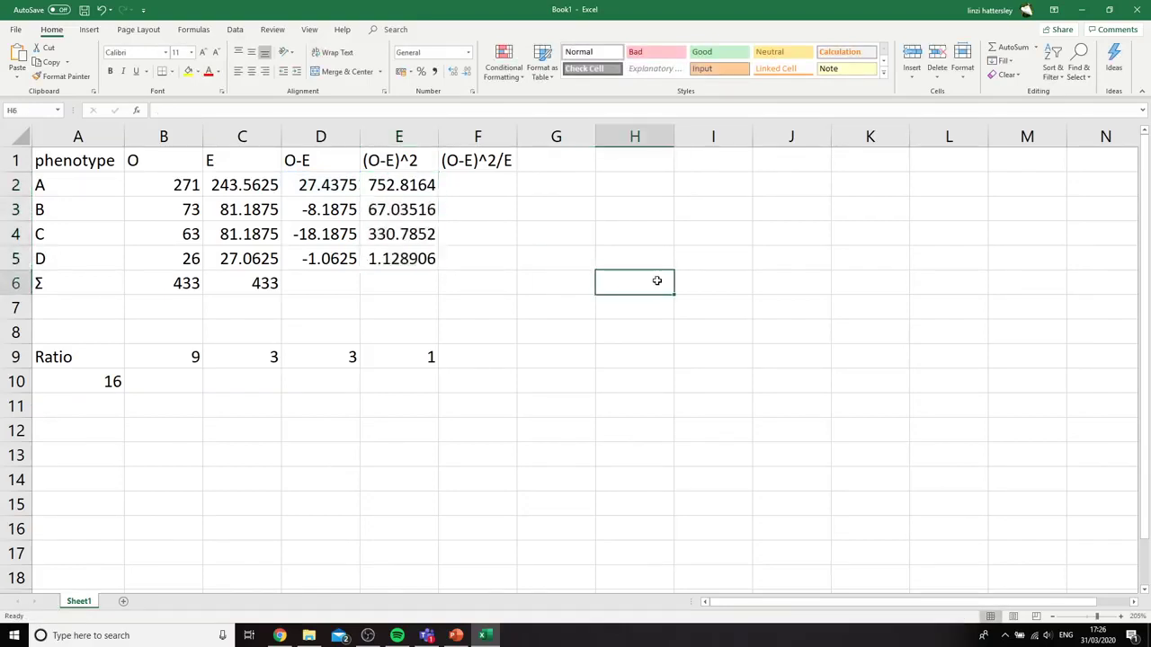
Divide phenotype A's squared difference by its expected count in F2 with =E2/C2, and fill the formula down to F5
click(463, 180)
text(=)
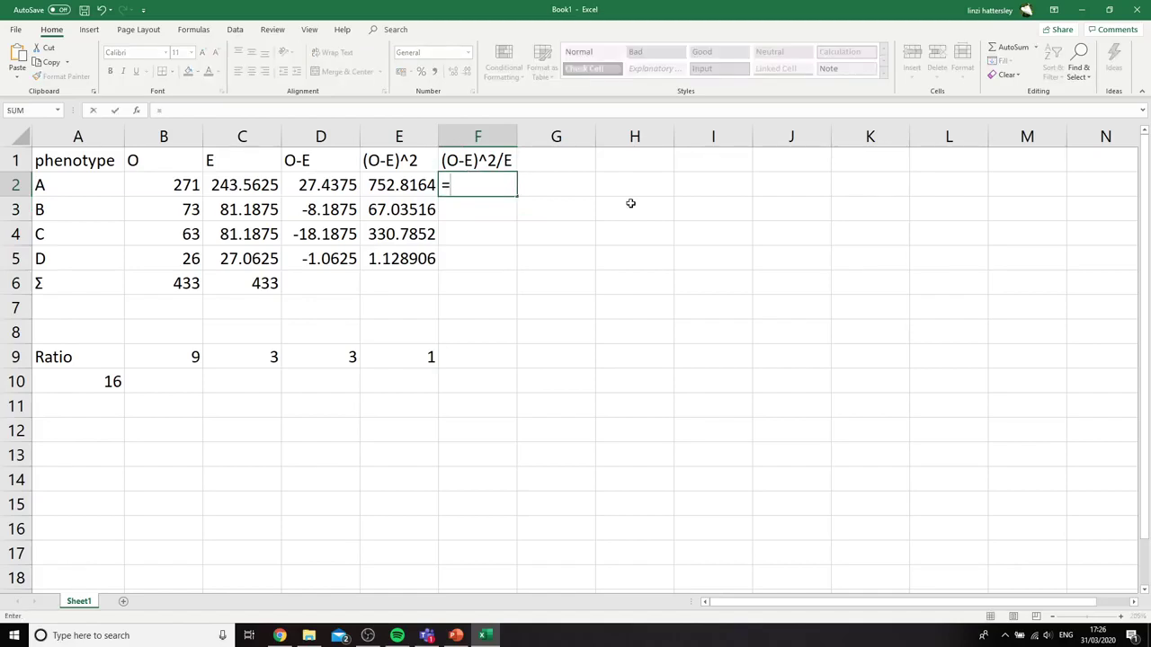
key(Left)
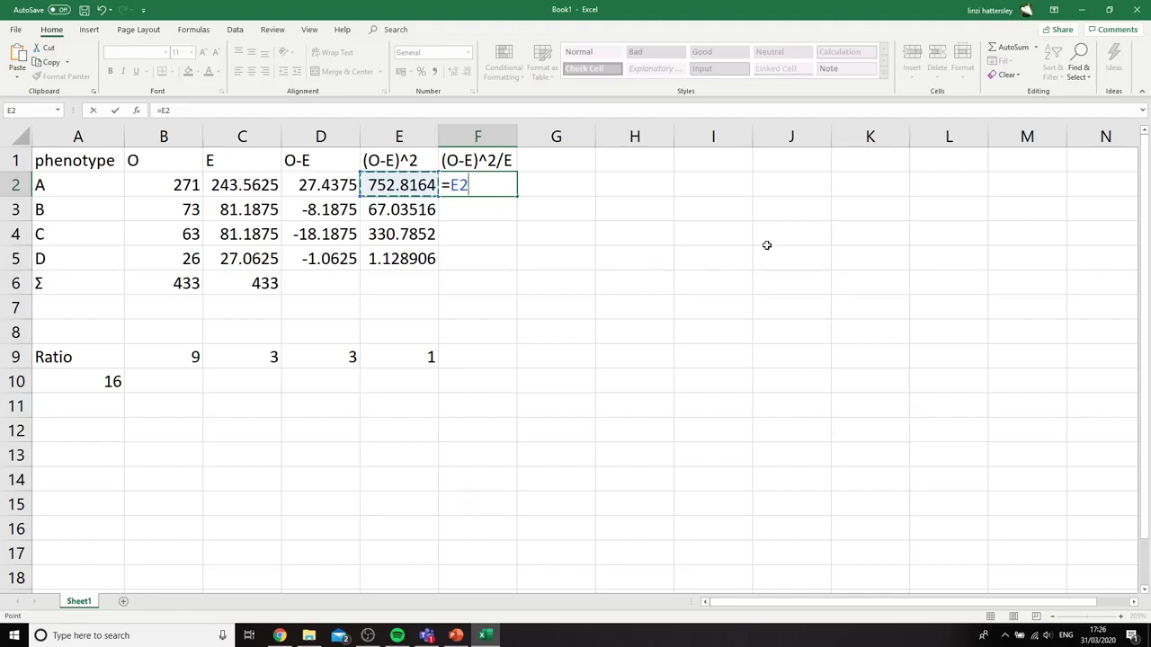
text(/)
click(245, 187)
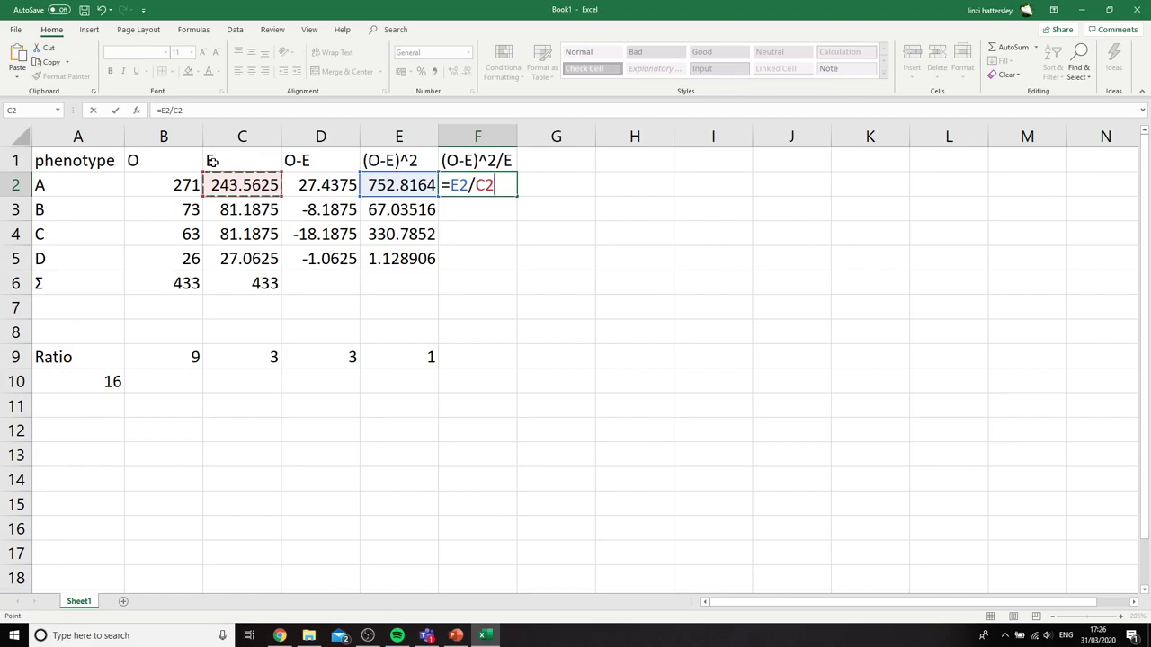
key(Return)
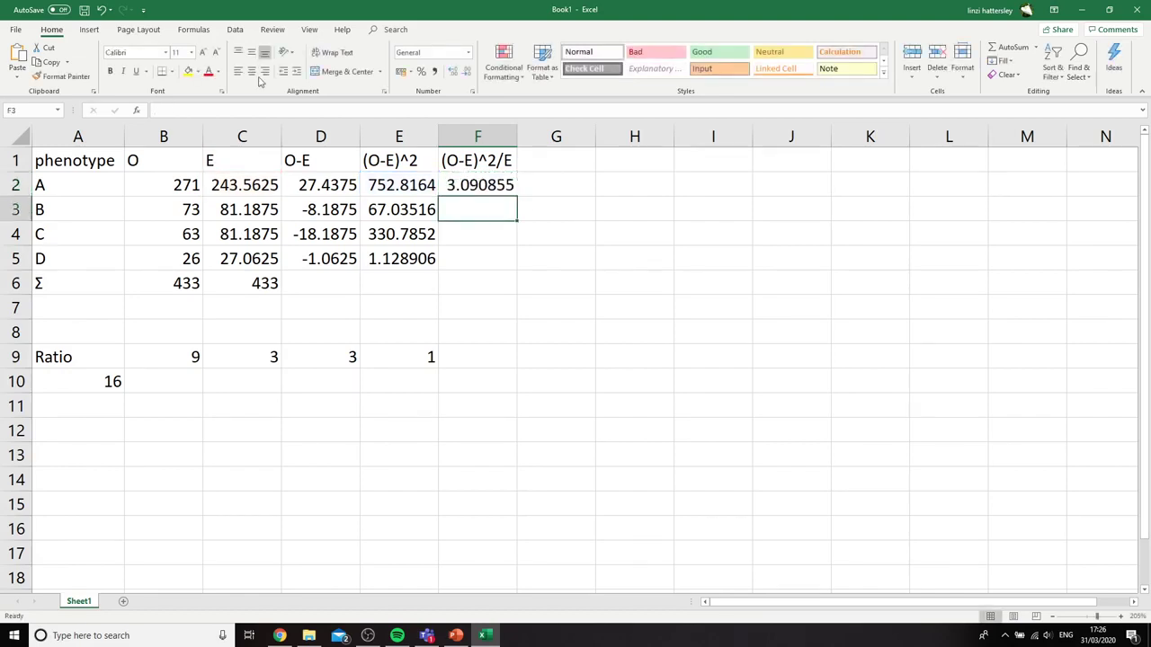
click(487, 176)
drag(518, 197, 523, 263)
click(617, 264)
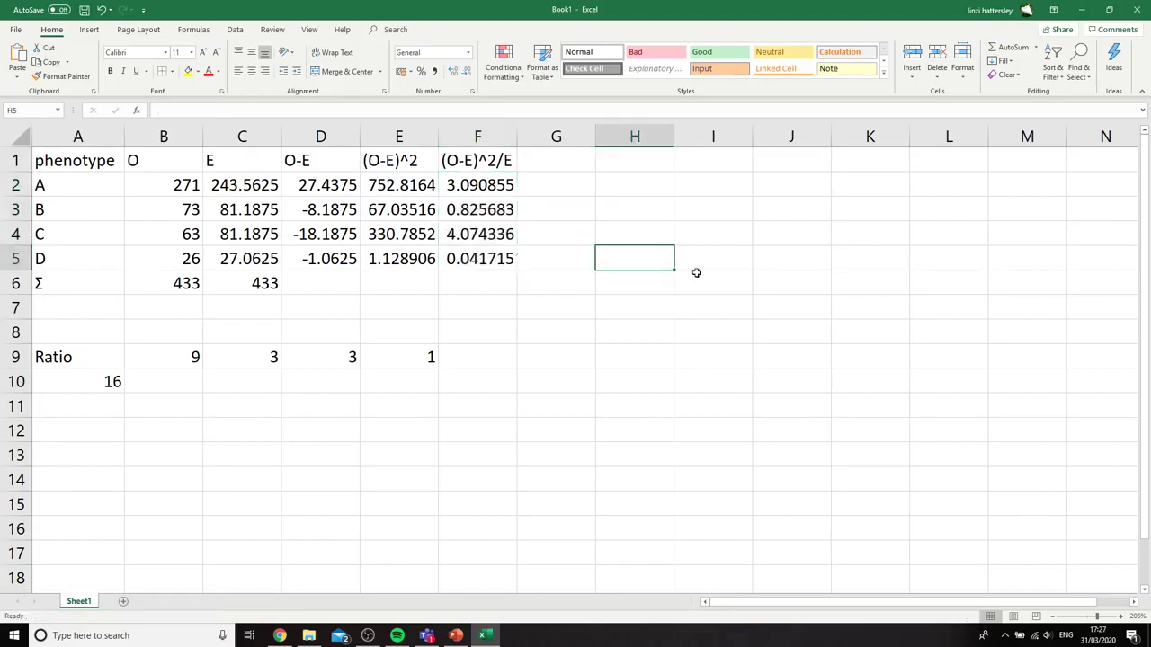
Total the (O-E)^2/E column in F6 with =SUM(F2:F5)
click(459, 281)
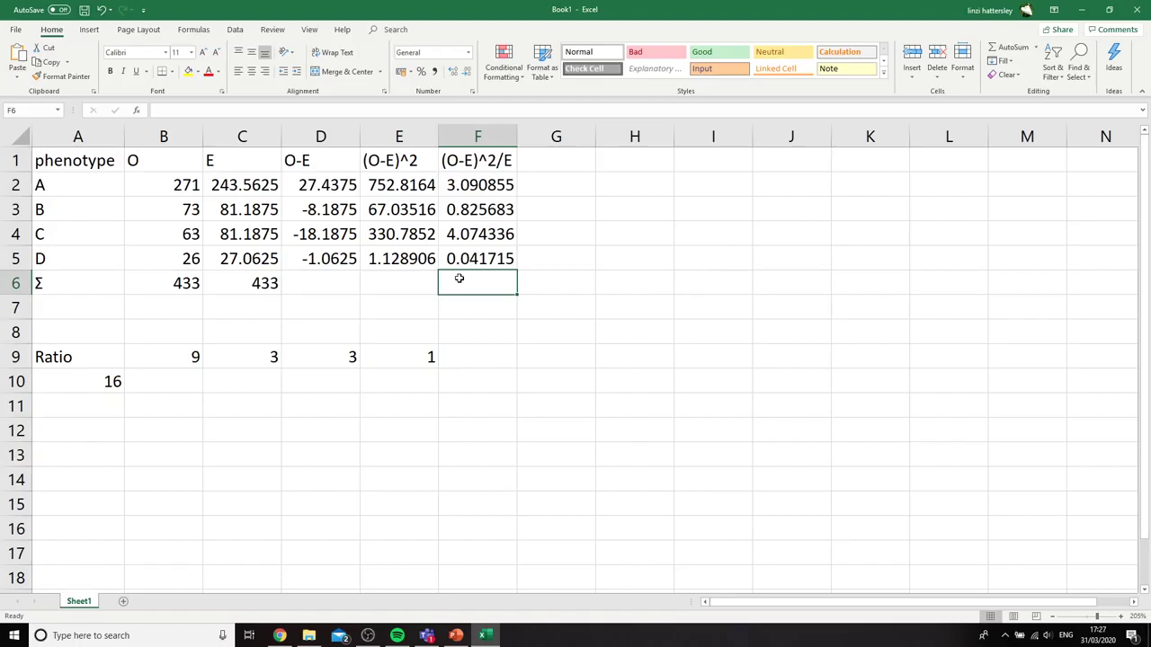
click(402, 288)
click(489, 284)
text(=SUM()
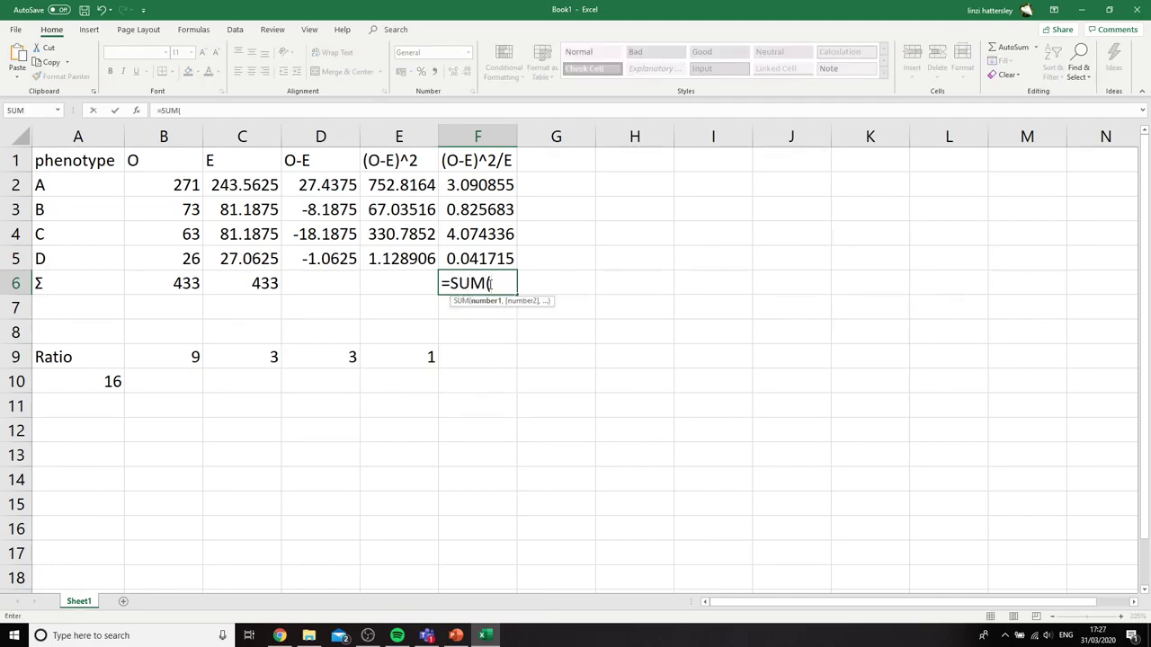
drag(477, 176, 486, 257)
text())
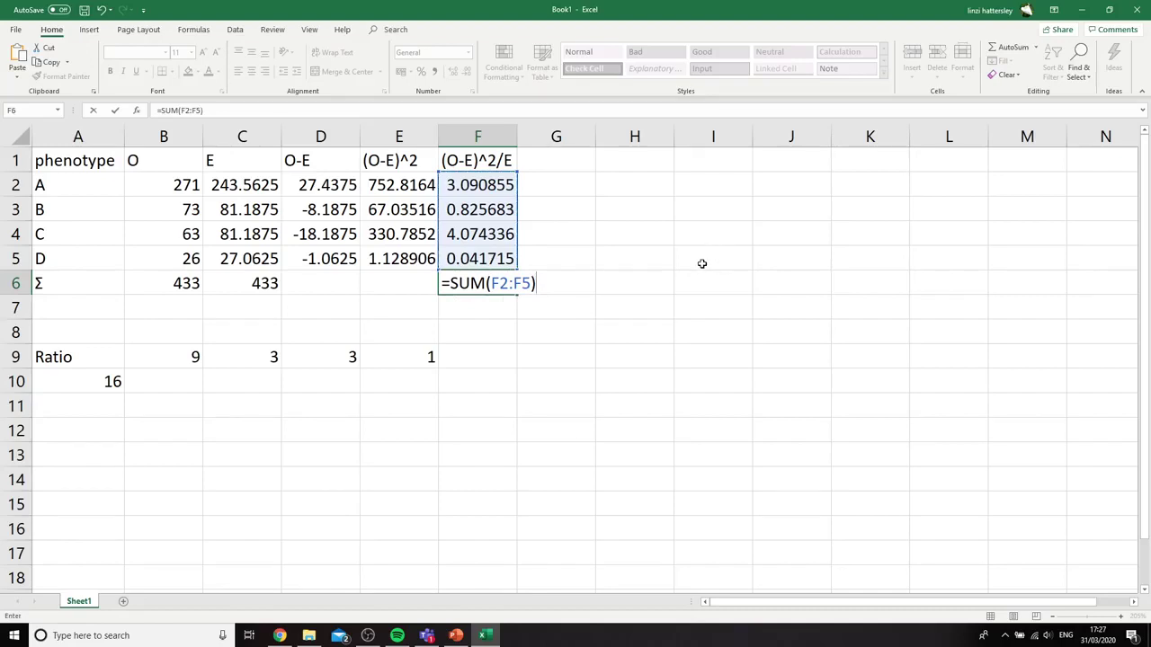
key(Return)
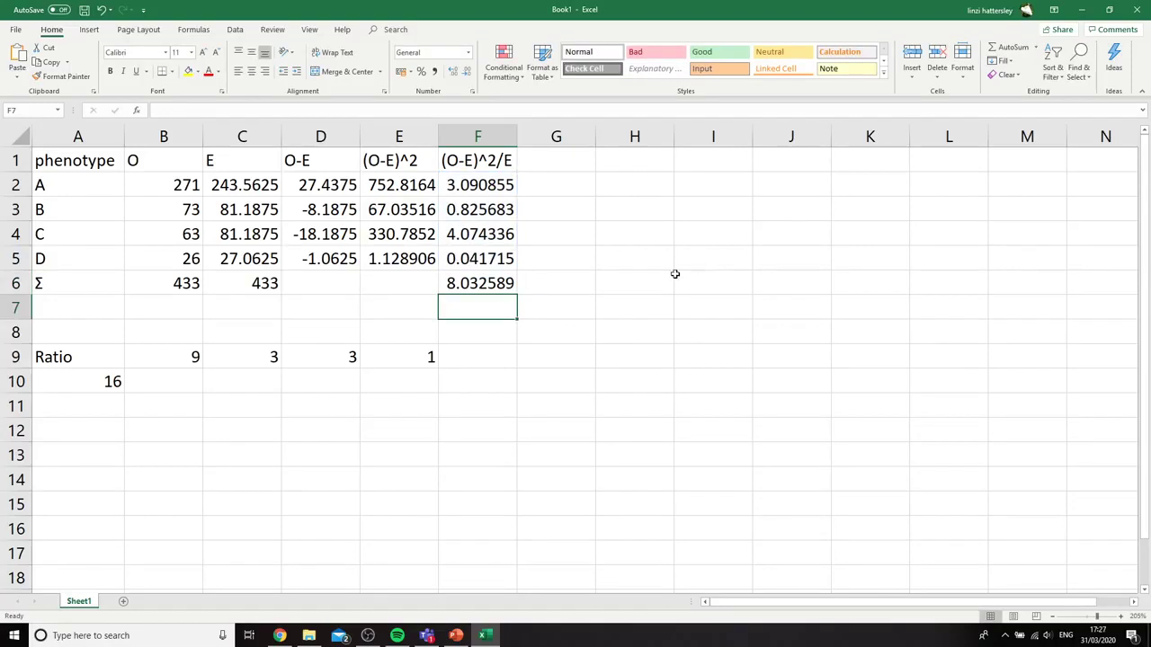
Highlight the total in F6 with yellow fill and label it "Chi-Squared" in G6
click(479, 279)
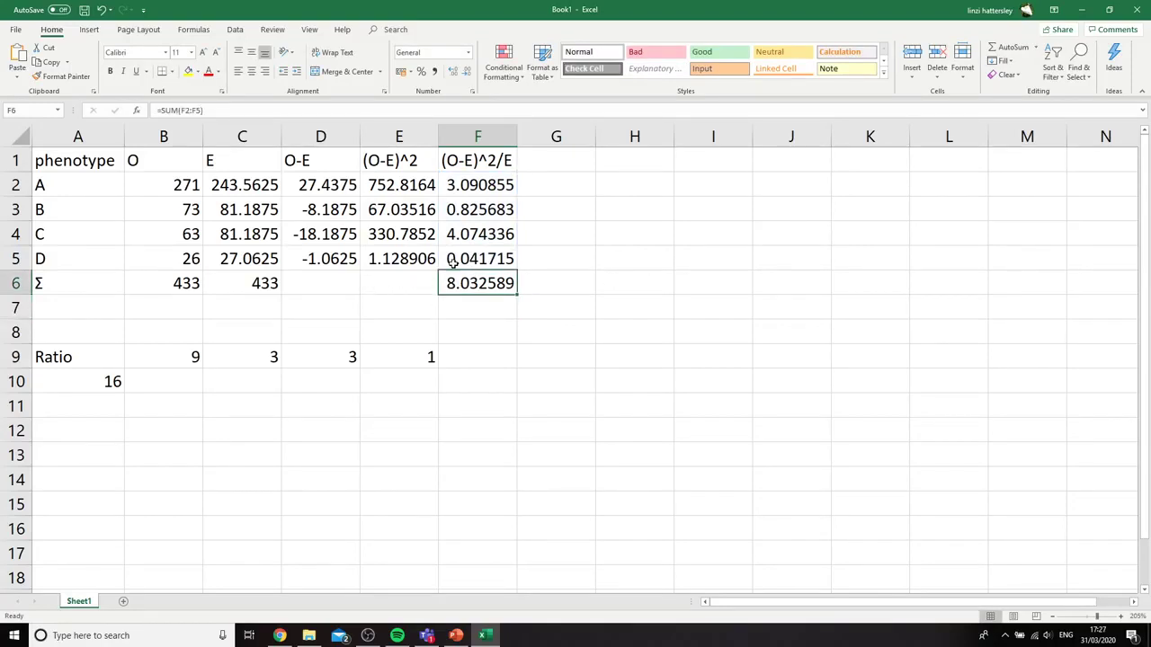
click(189, 72)
click(549, 282)
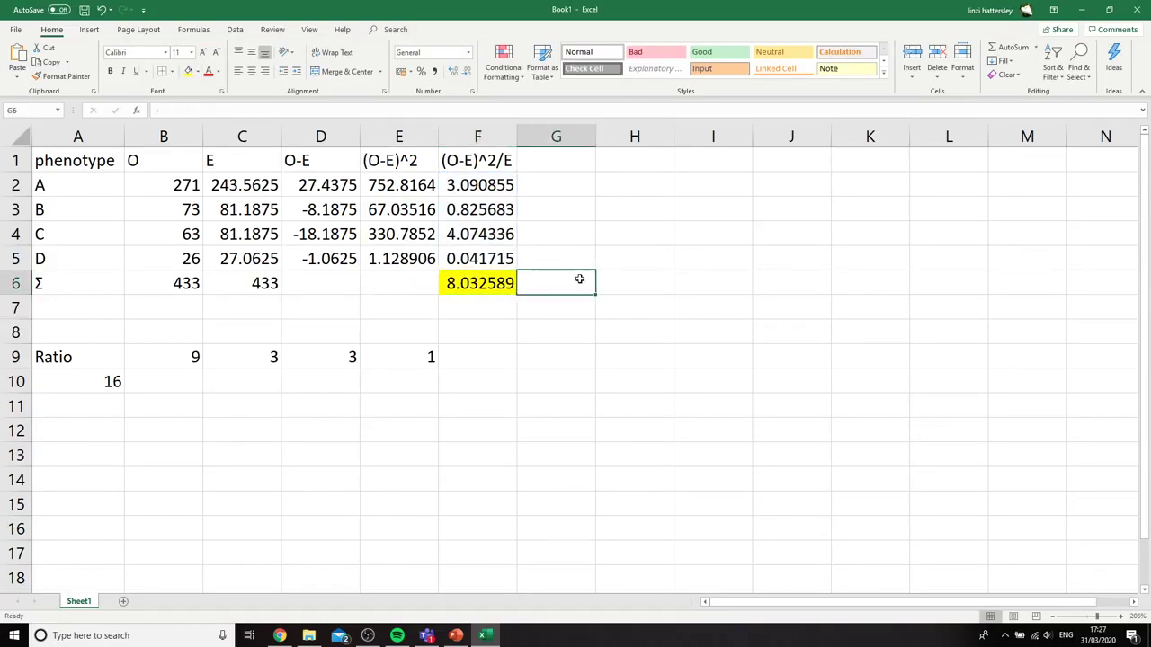
text(Chi)
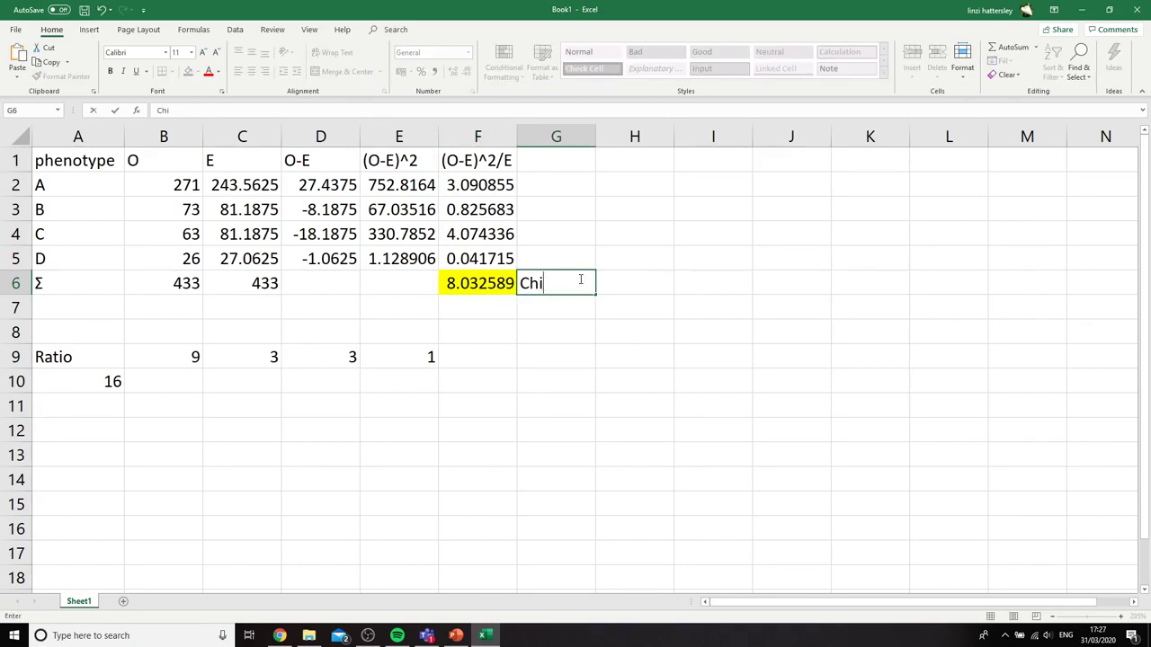
text(-Squared)
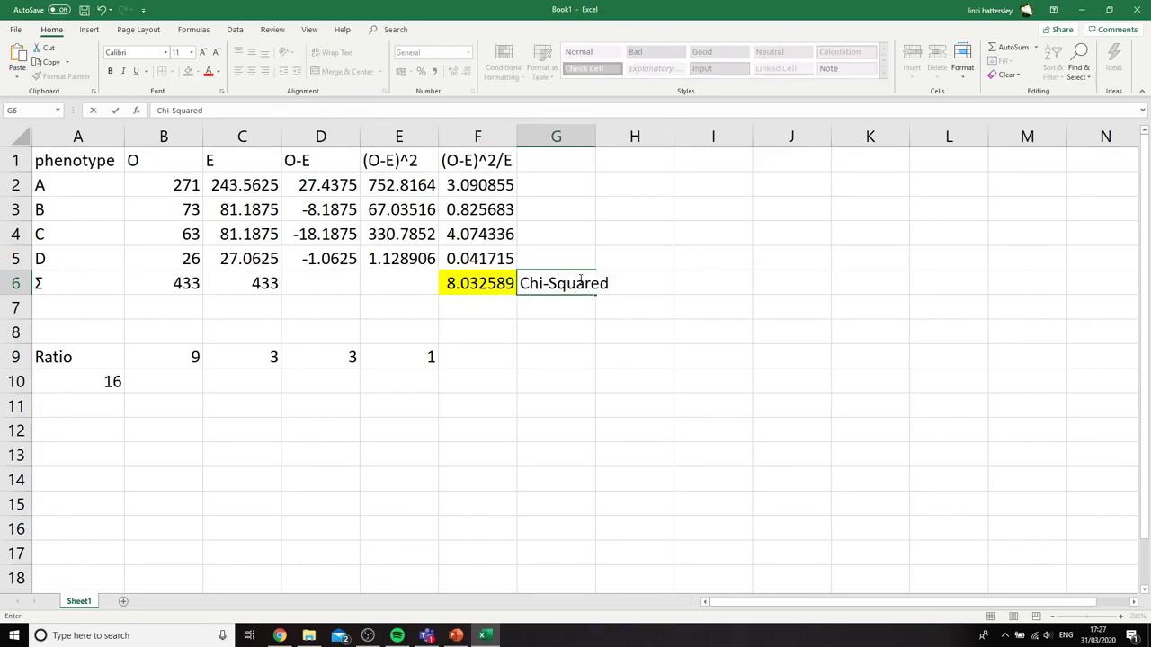
click(568, 328)
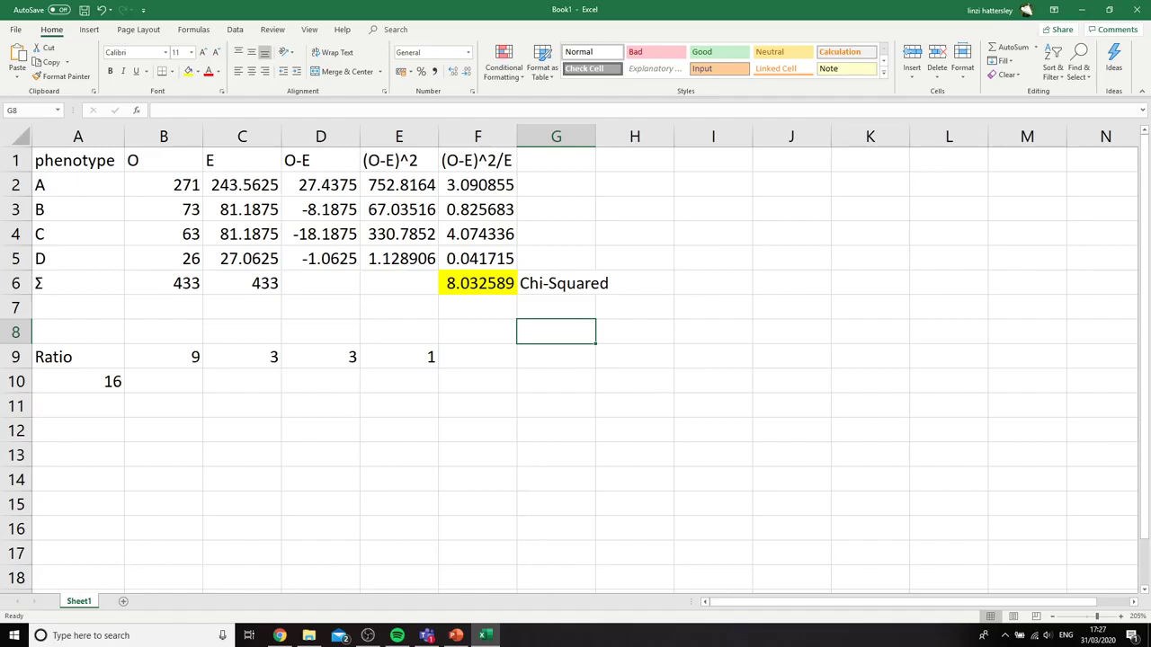
Switch to the PowerPoint slideshow, examine the slide on degrees of freedom and critical values, and return to the Excel workbook
key(alt+Tab)
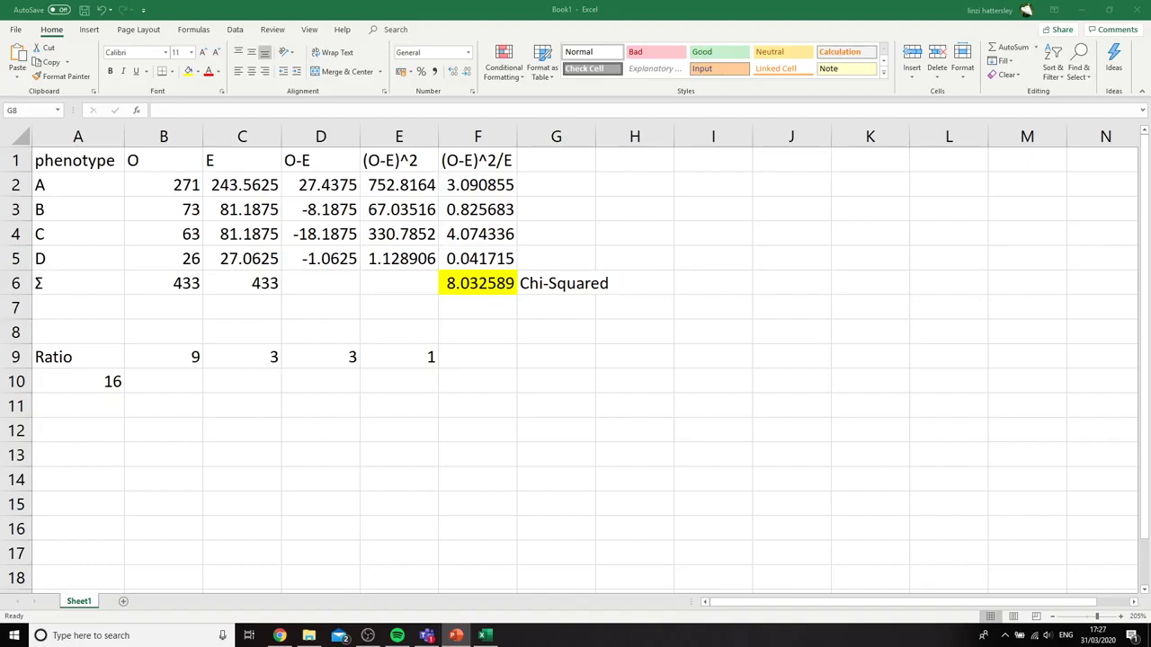
key(shift+F5)
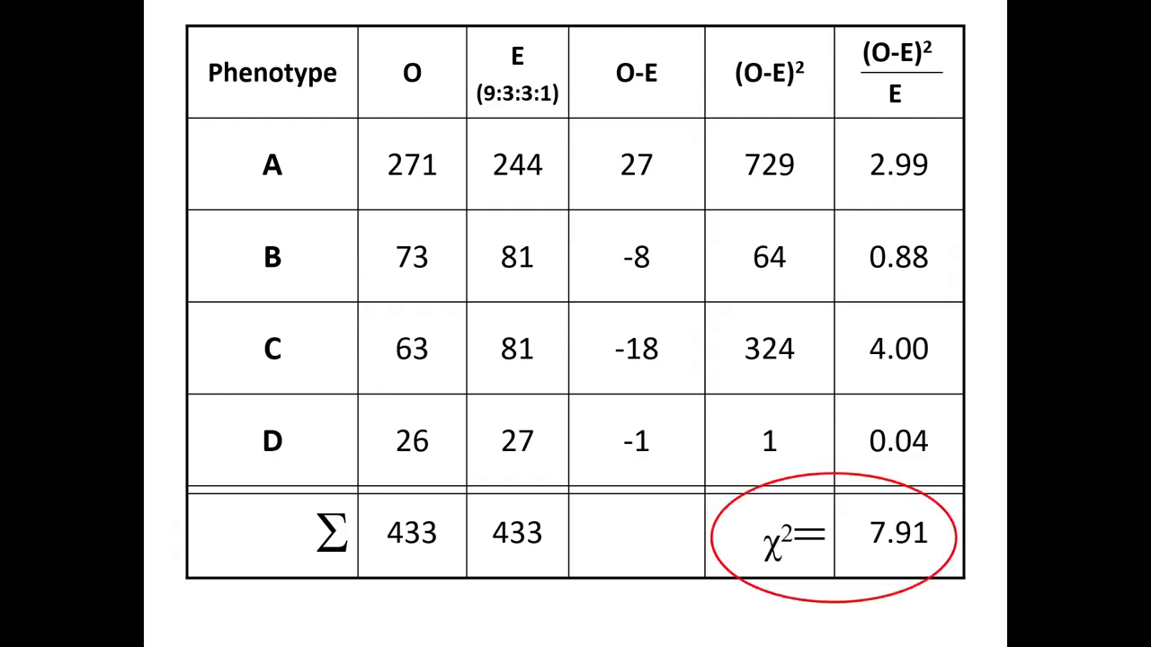
key(Right)
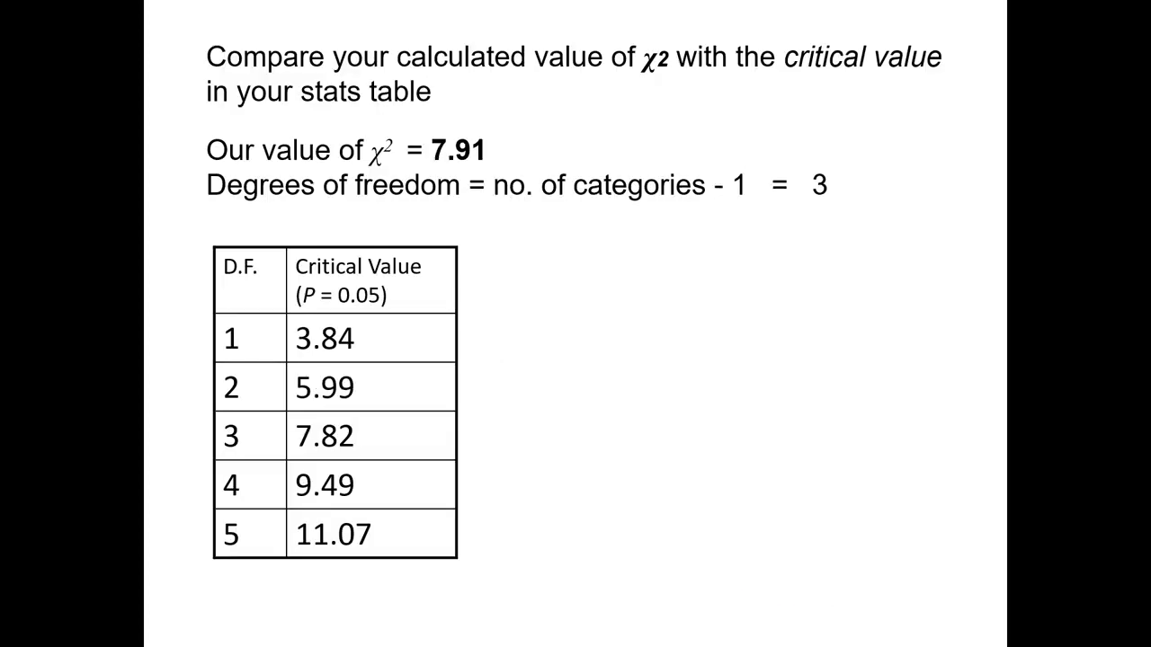
key(alt+Tab)
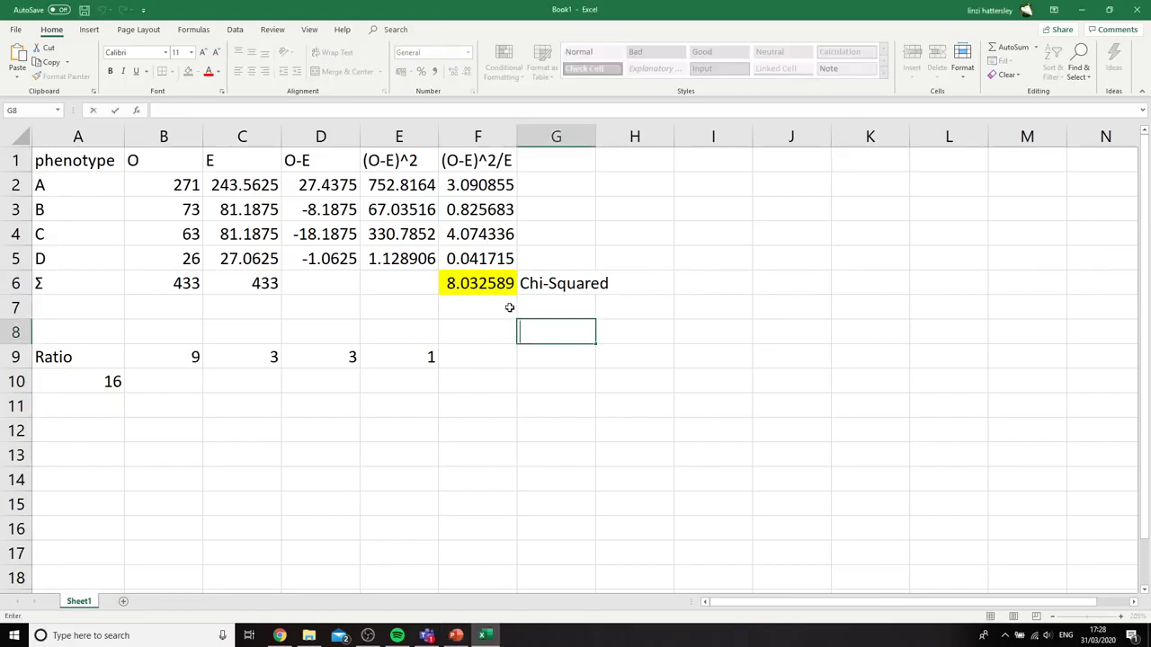
click(484, 286)
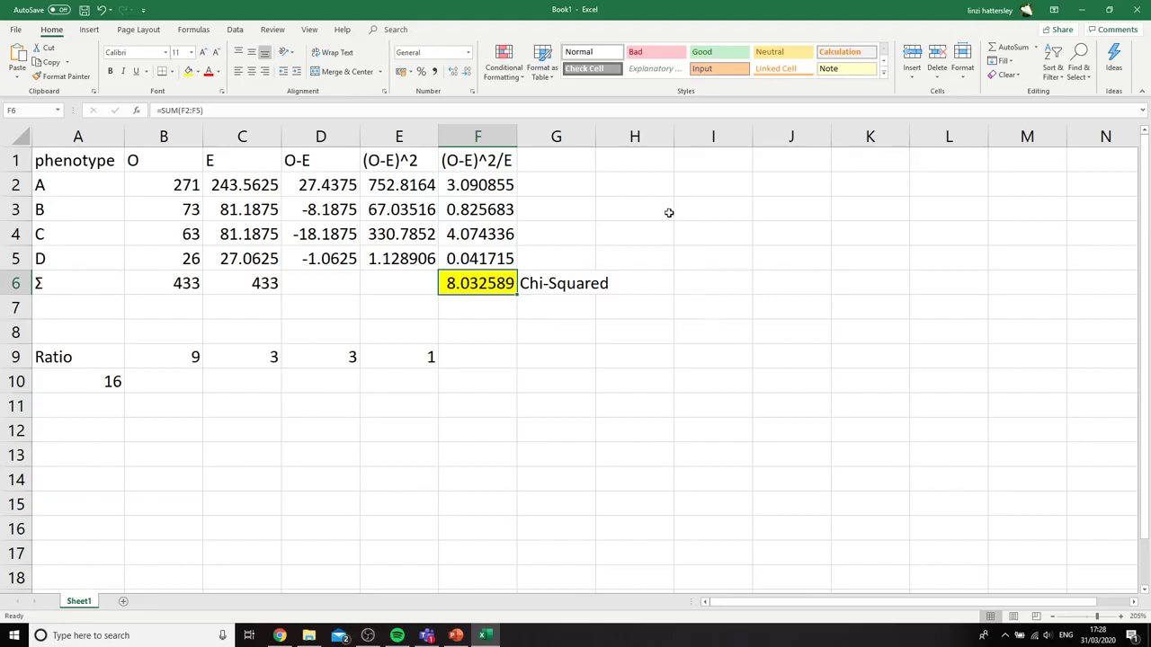
click(566, 314)
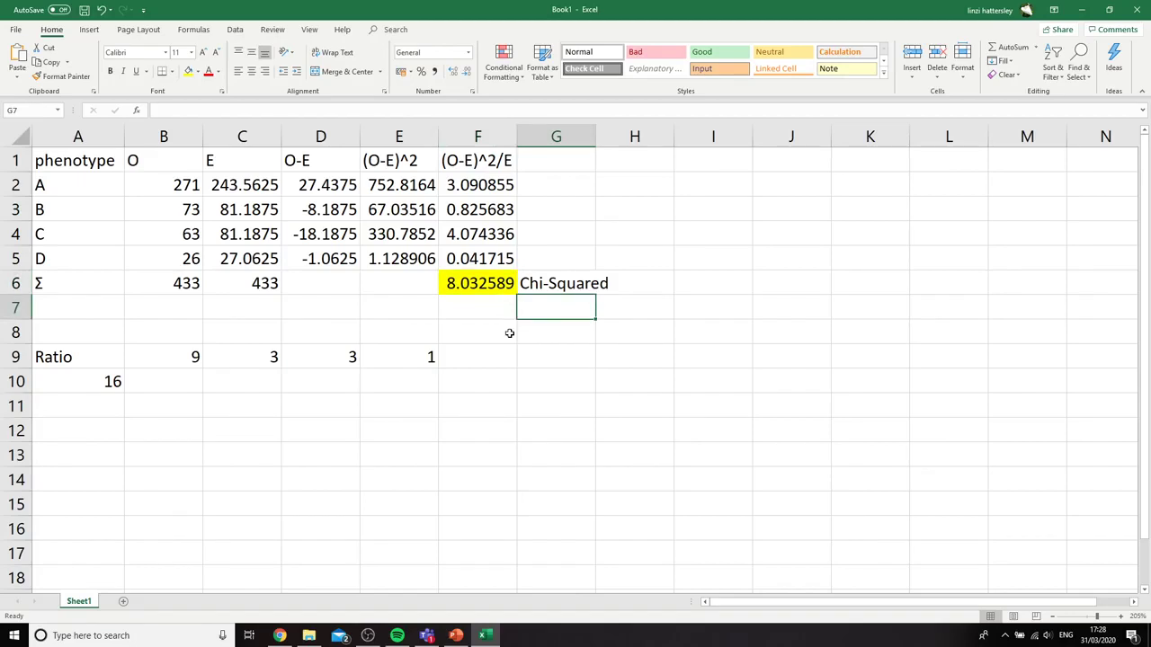
Add the label "Degree of freedom" in H2 and enter 3 below it in H3
click(642, 195)
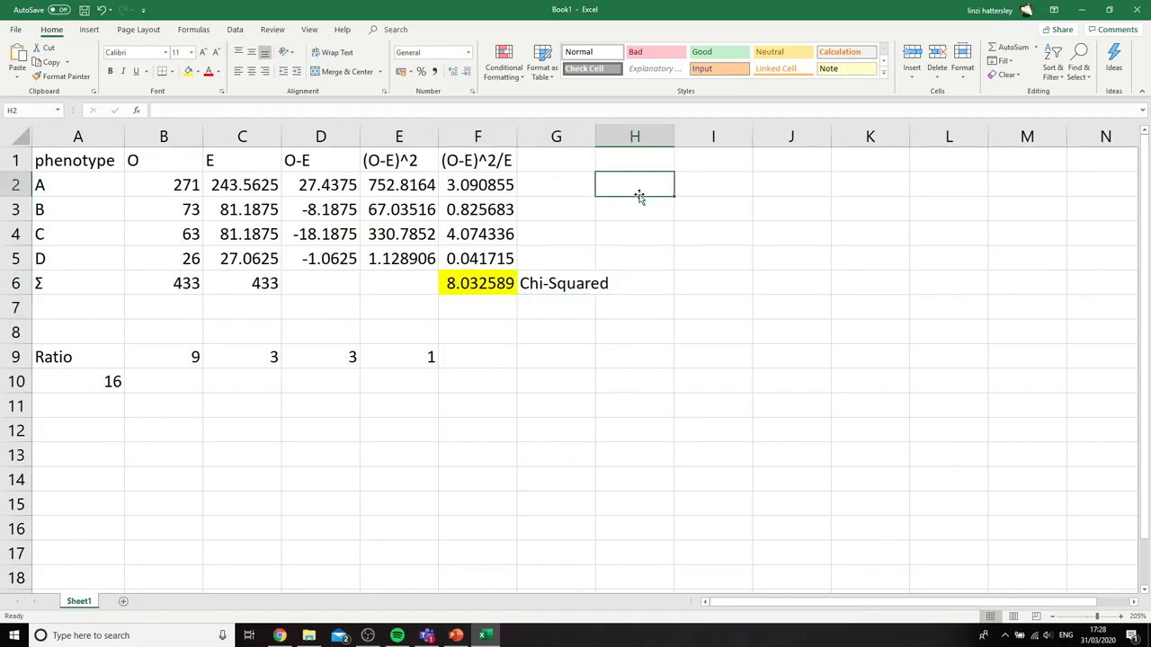
text(Degrees of)
key(BackSpace)
key(BackSpace)
key(BackSpace)
key(BackSpace)
text(of freedom i)
key(BackSpace)
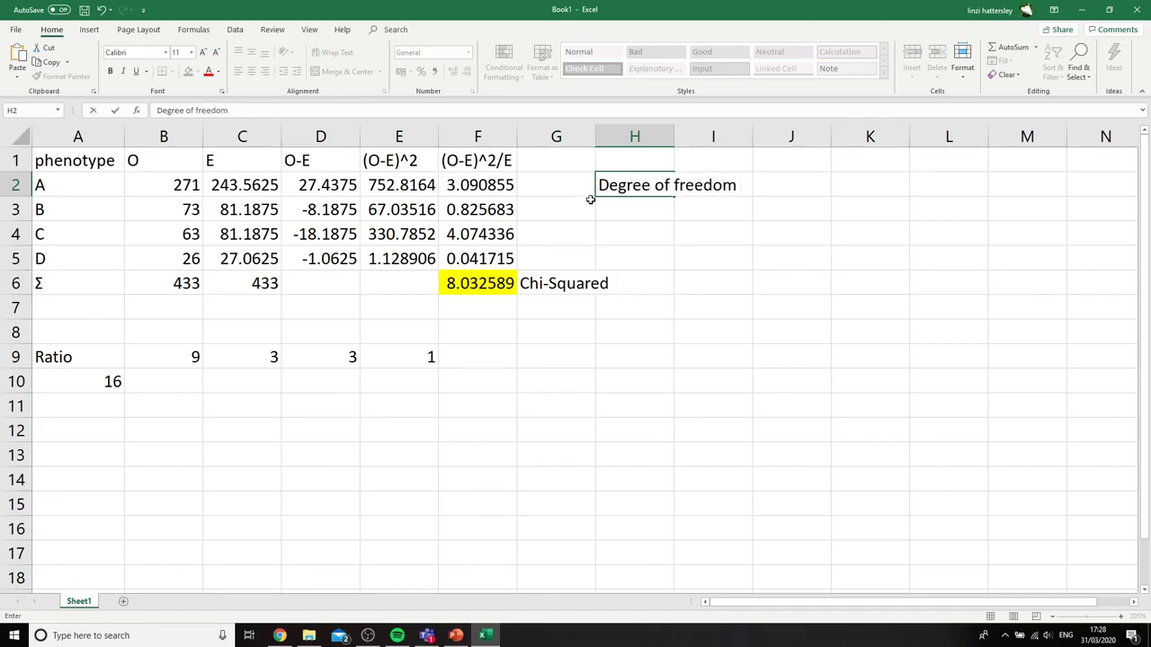
click(618, 209)
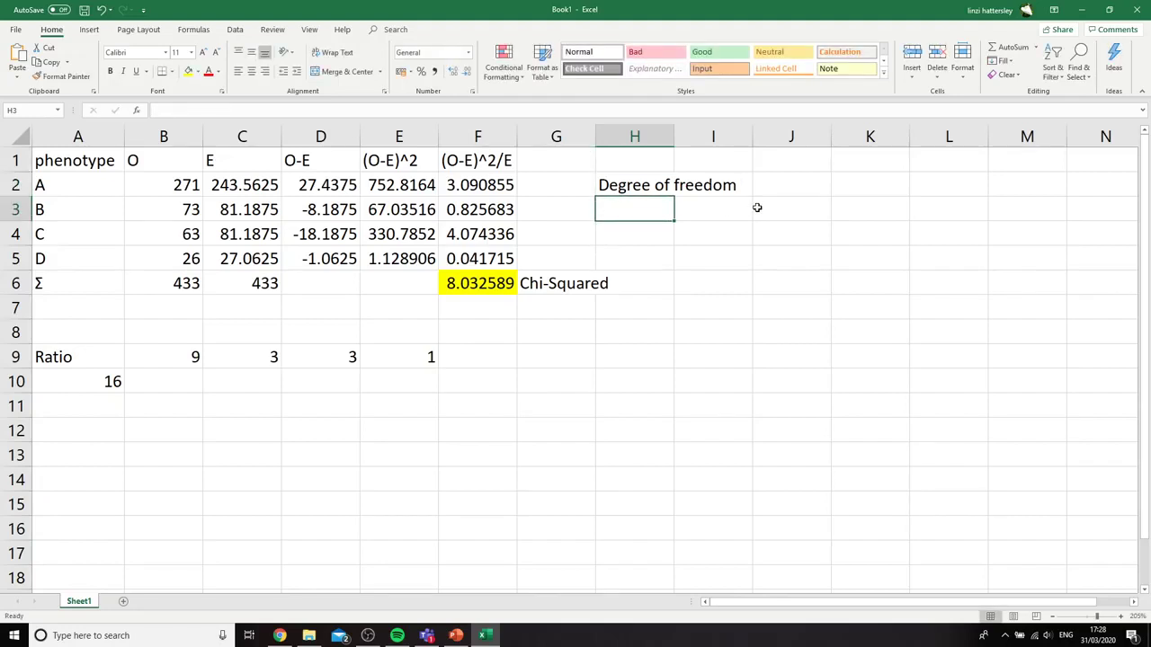
text(3)
click(692, 357)
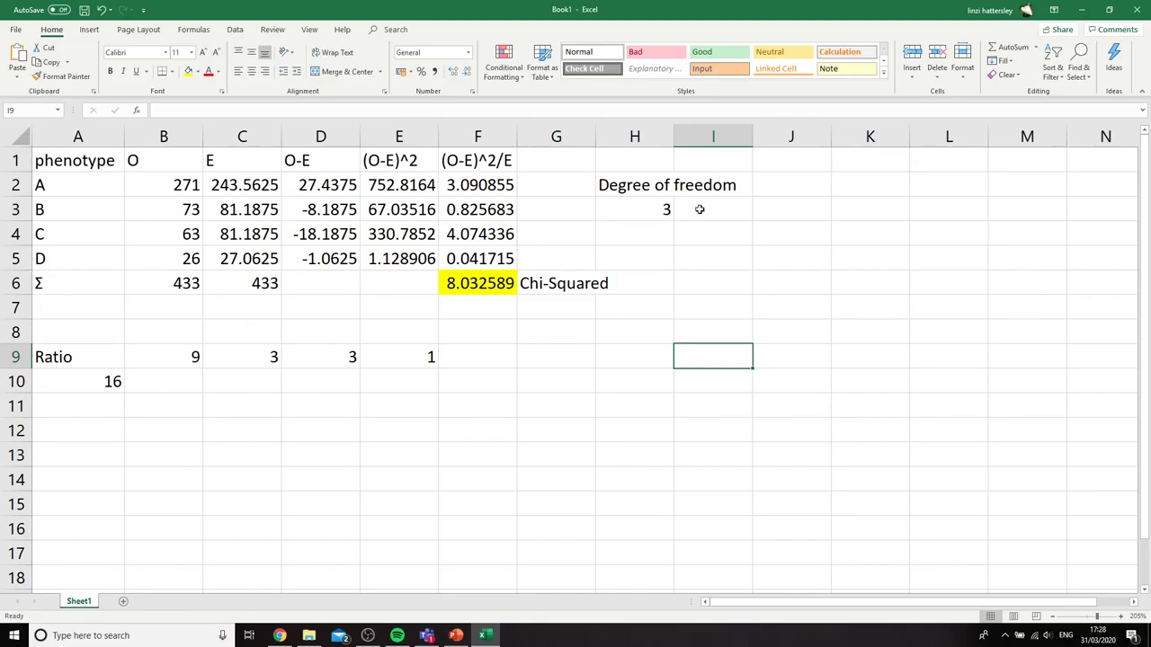
Enter the significance level "p=0.05" in I3, beside the degrees of freedom value, and select H3
click(703, 205)
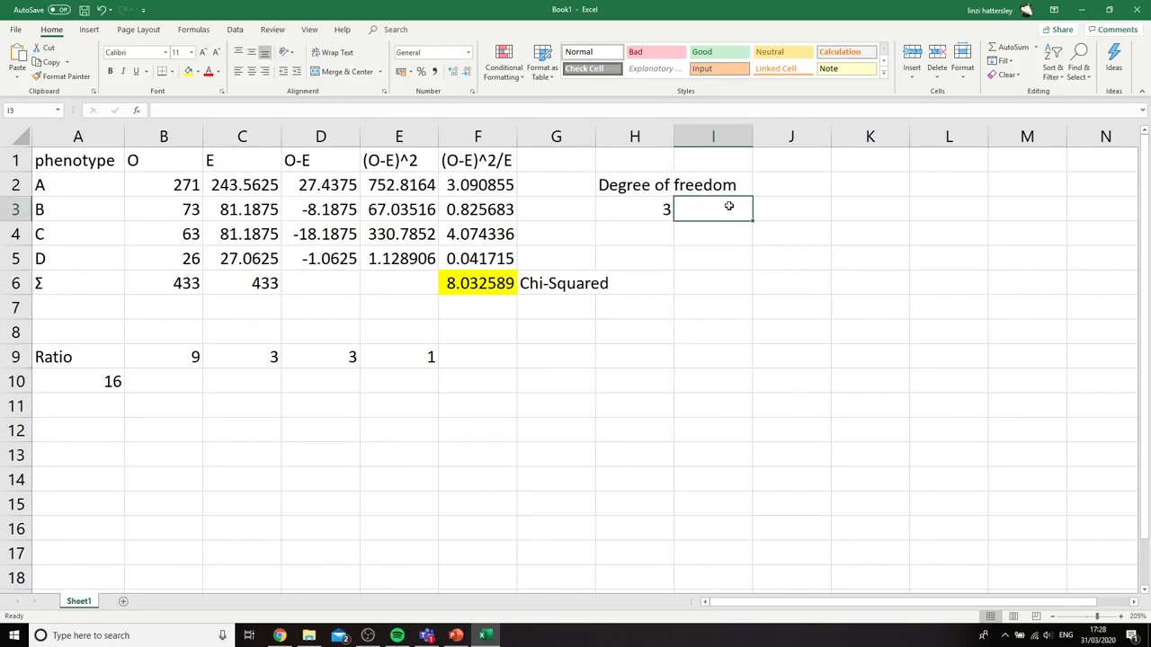
text((where)
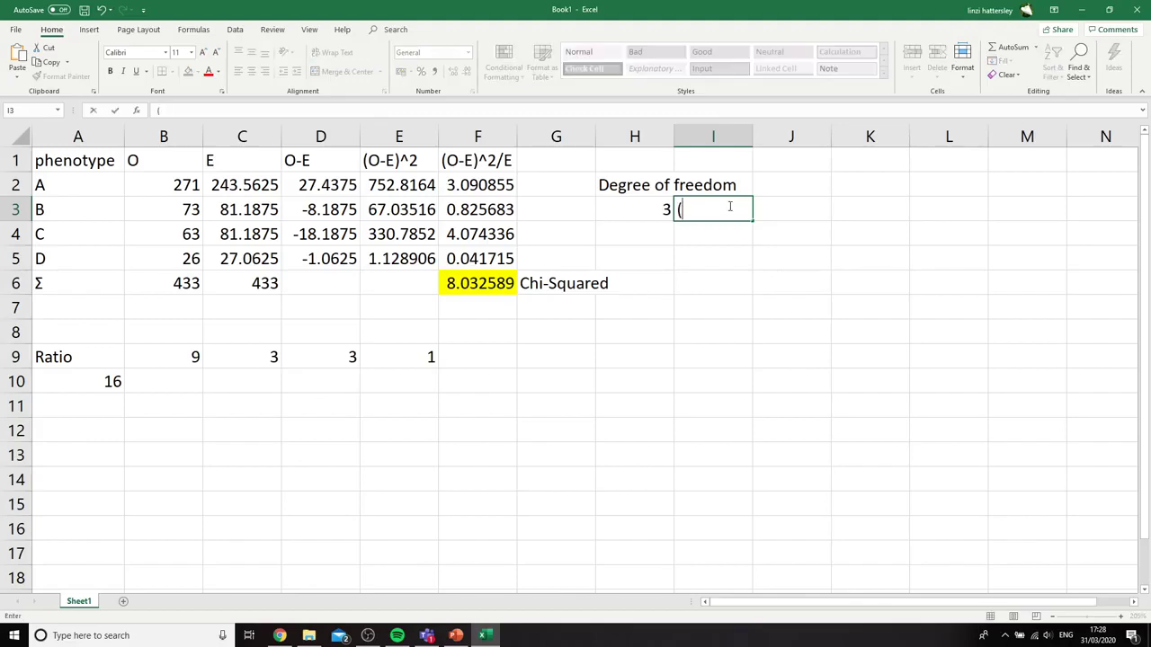
key(BackSpace)
key(BackSpace)
key(BackSpace)
key(BackSpace)
key(BackSpace)
key(BackSpace)
text(p=0.05)
key(Return)
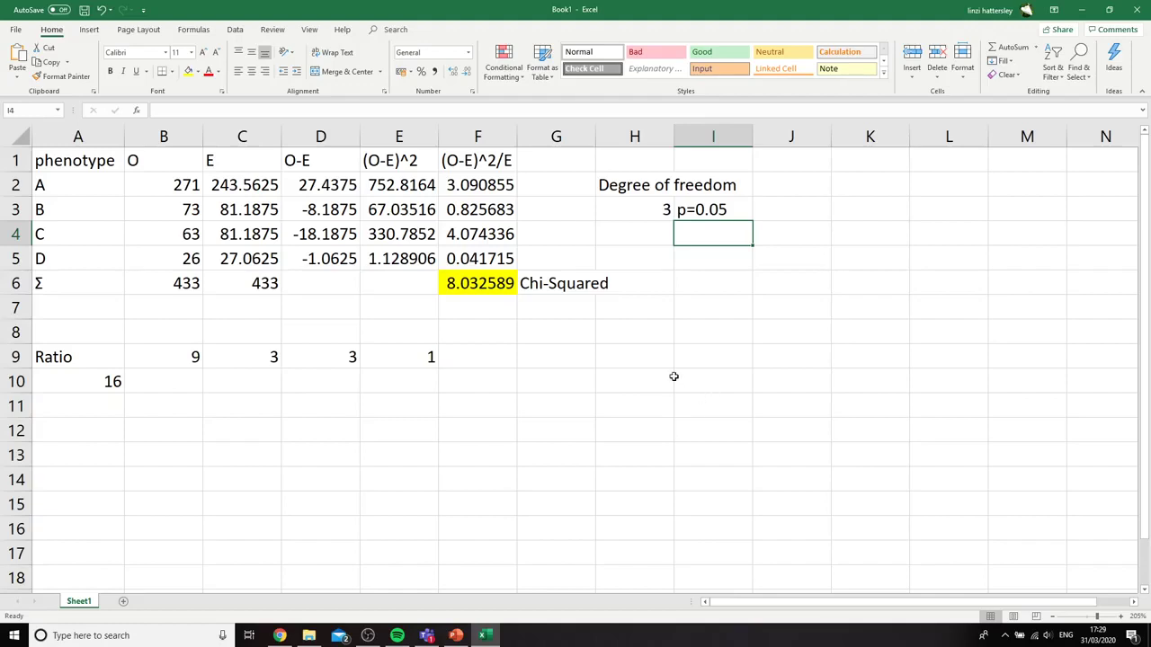
click(635, 208)
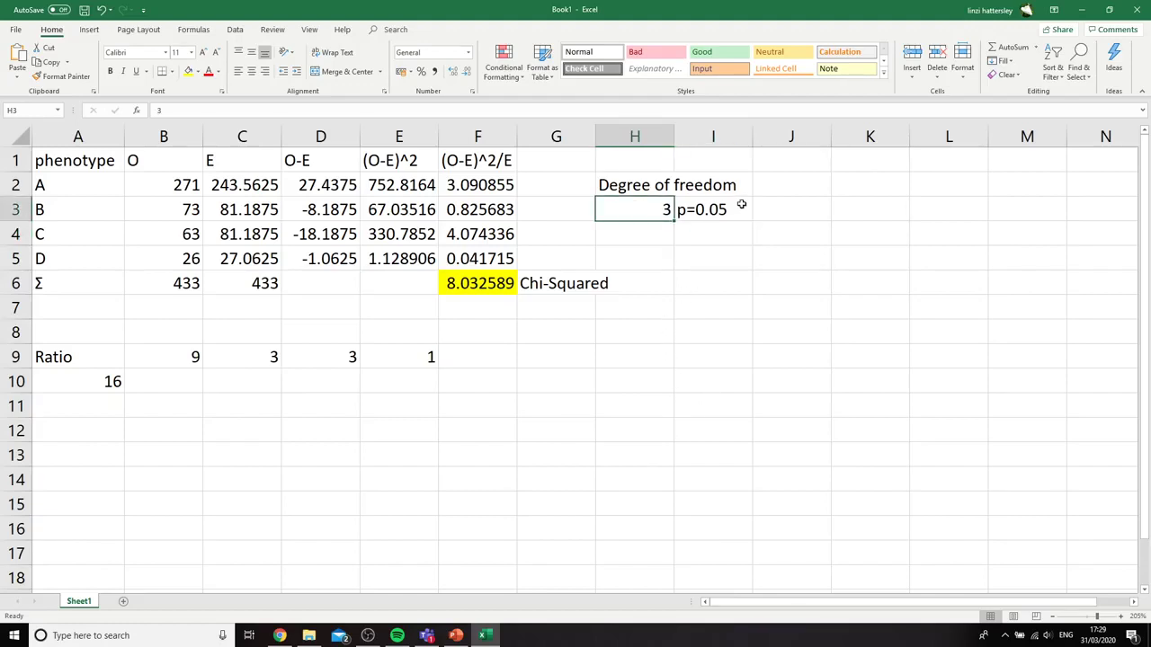
Enter the note "critical value is 7.82" in G8, below the Chi-Squared label
click(736, 207)
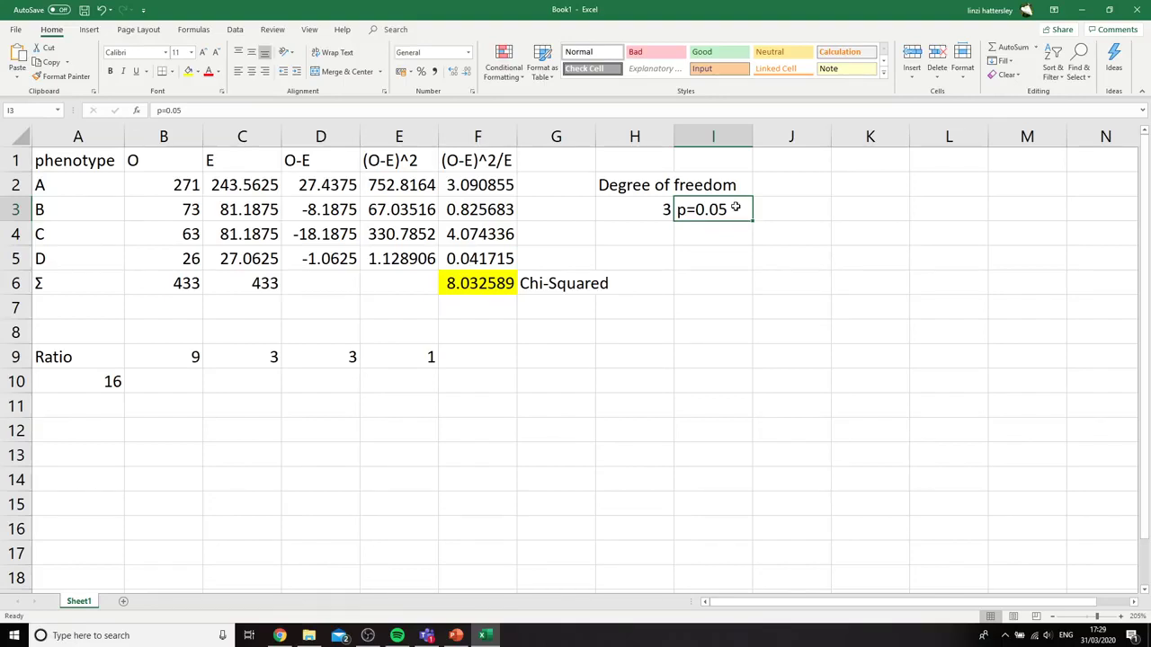
click(585, 339)
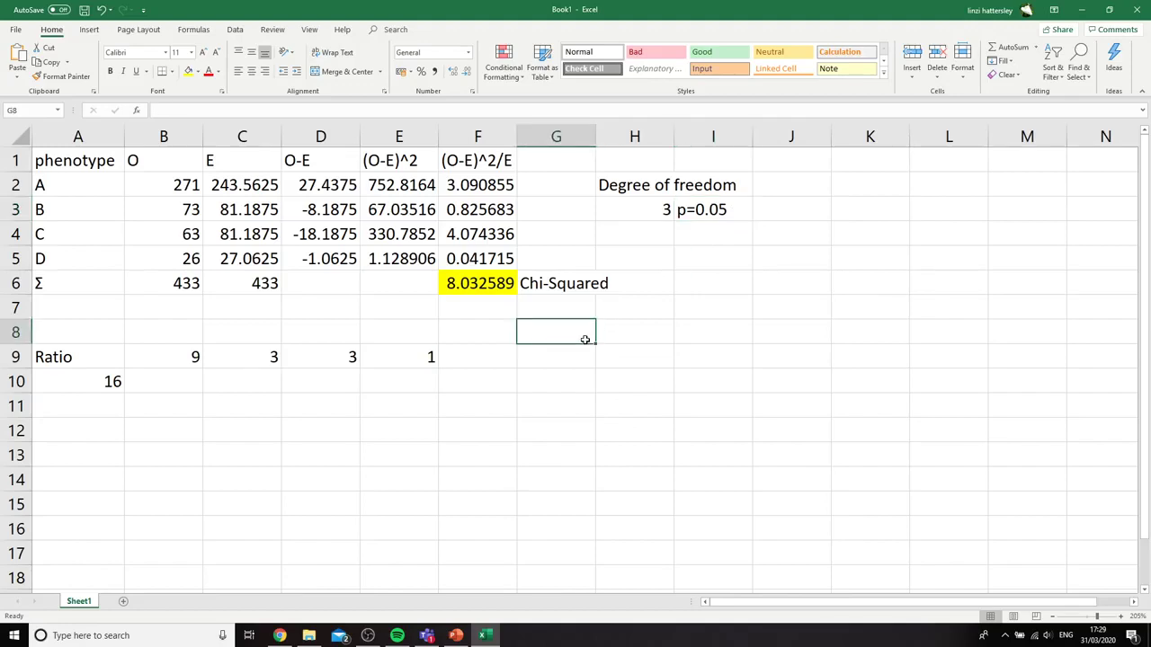
text(critia)
key(BackSpace)
key(BackSpace)
key(BackSpace)
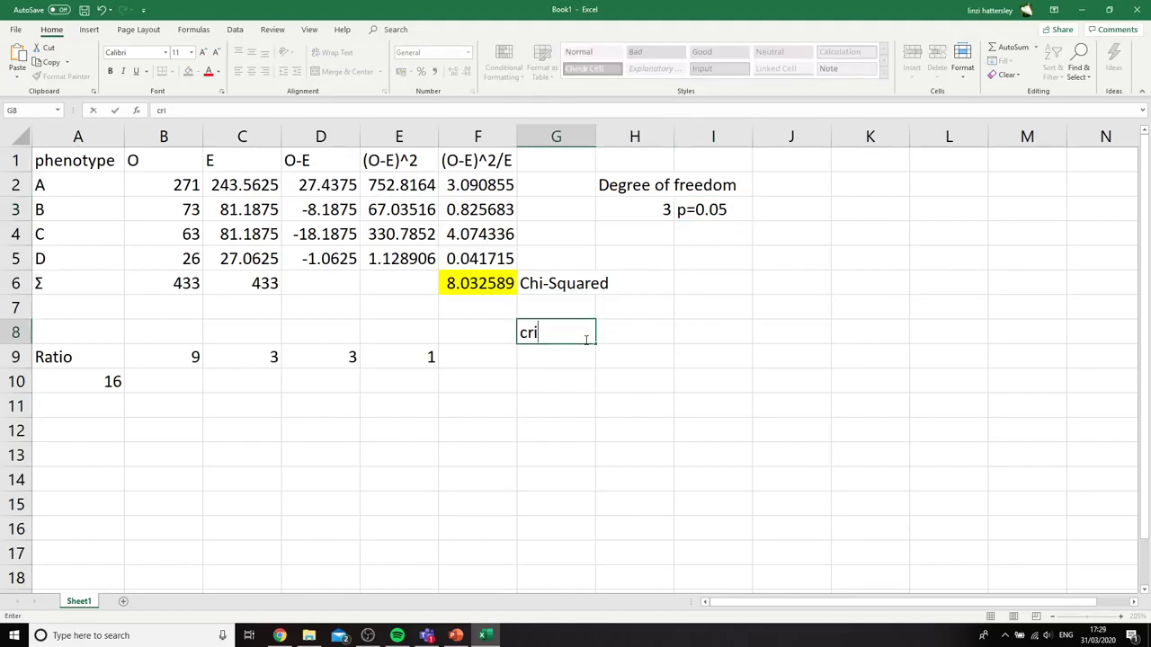
text(tical value is)
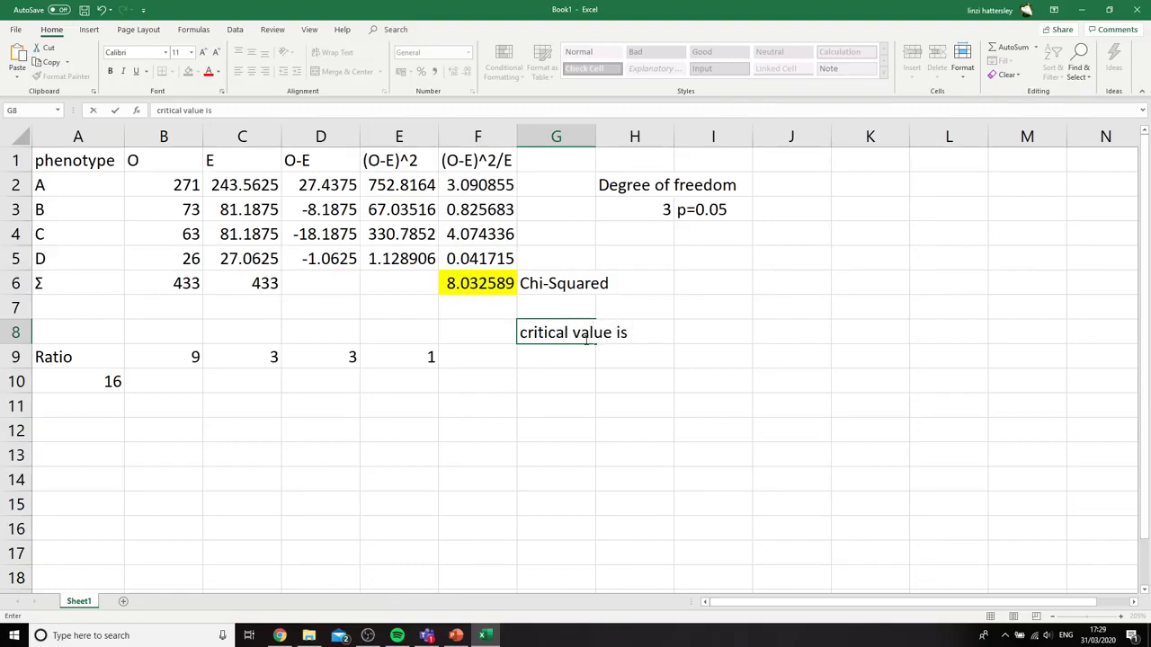
text( 7.82)
click(586, 396)
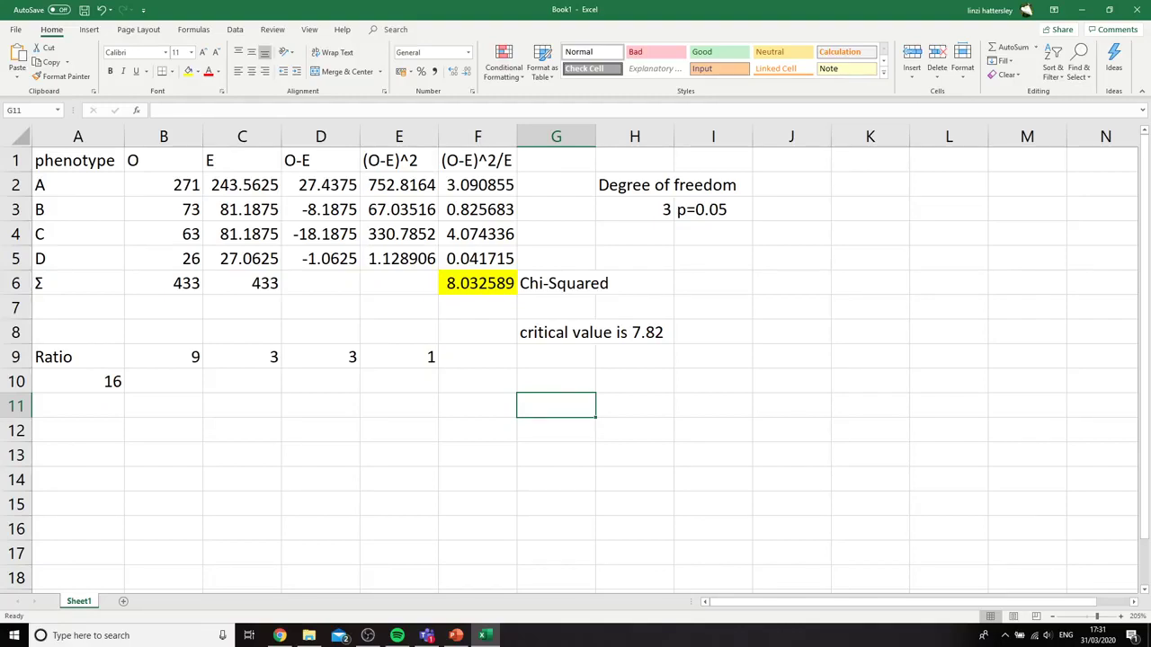
Switch to the PowerPoint slideshow, examine the slide on the four maize grain phenotypes, and return to the Excel workbook
key(alt+Tab)
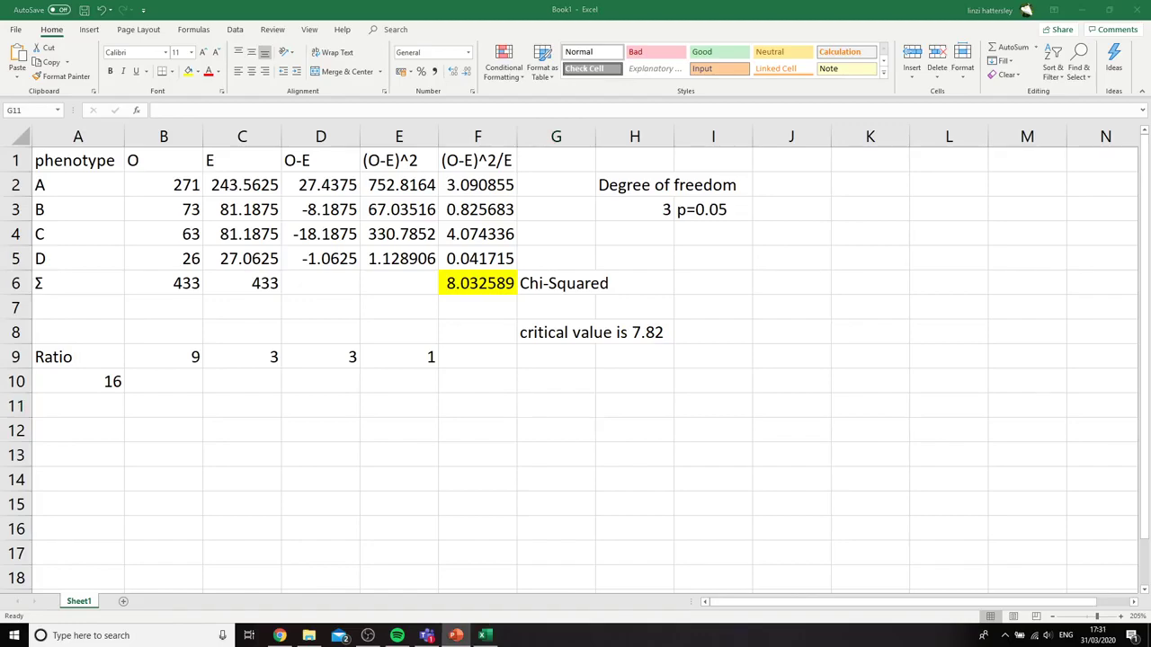
key(shift+F5)
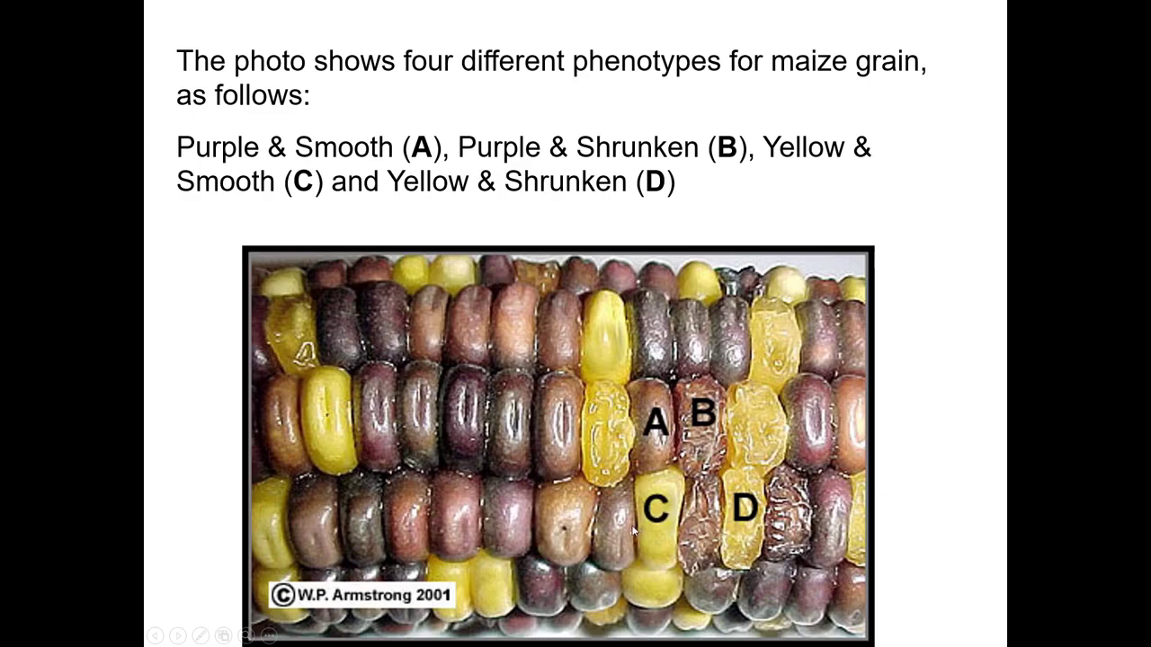
key(alt+Tab)
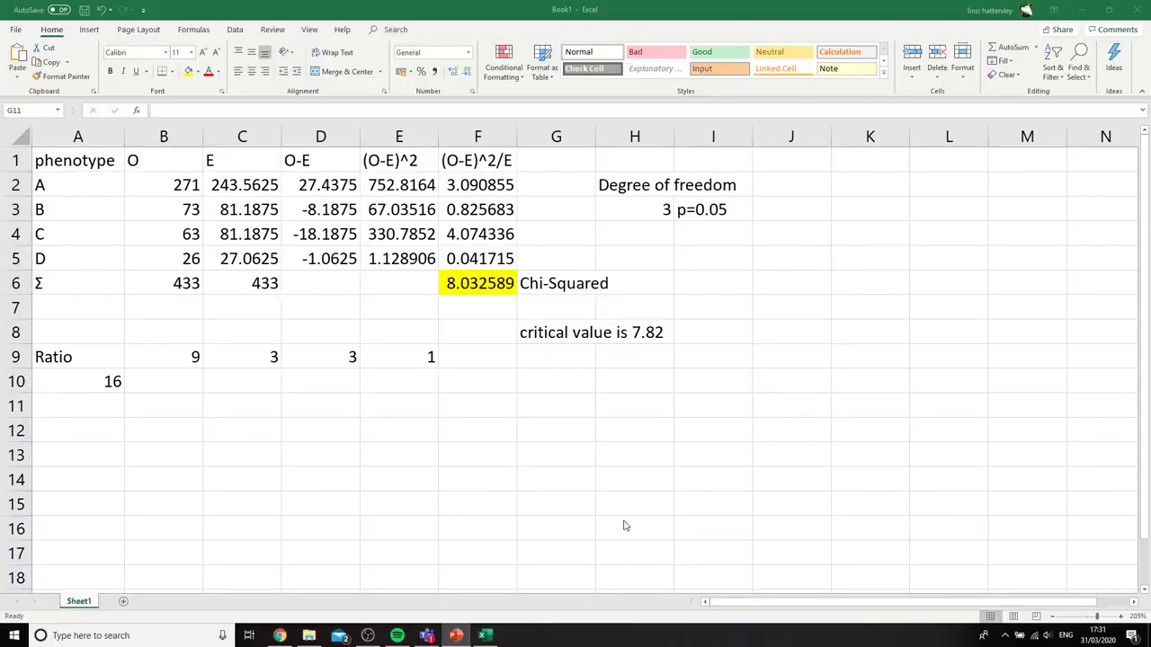